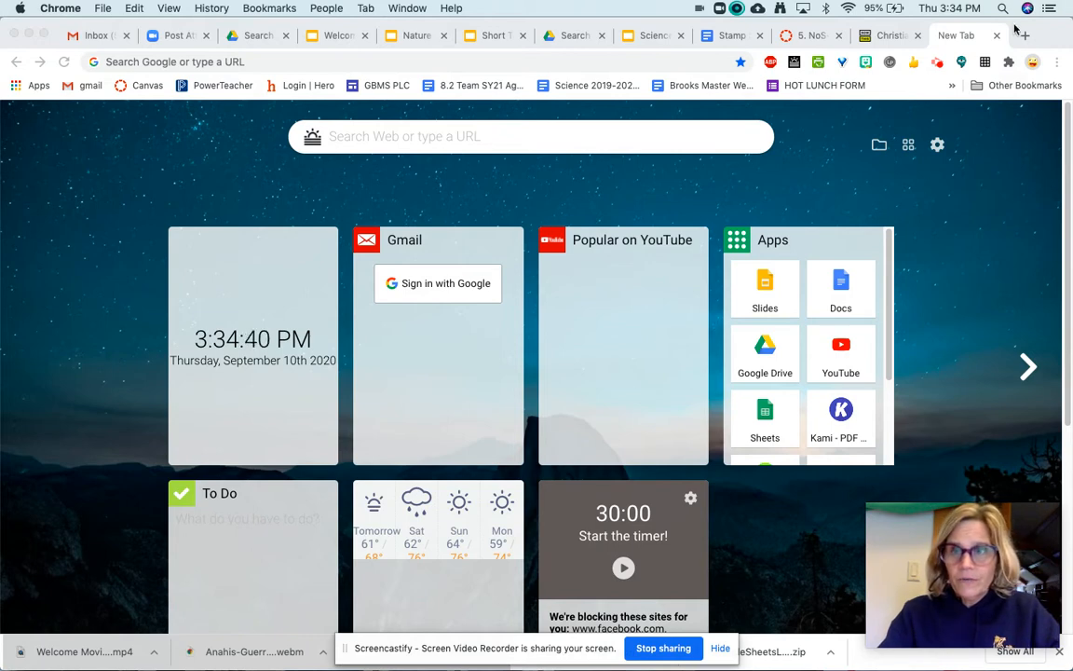
Open Google Sheets from the Chrome apps page and create a blank spreadsheet.
{"action": "left_click", "coordinate": [34, 86]}
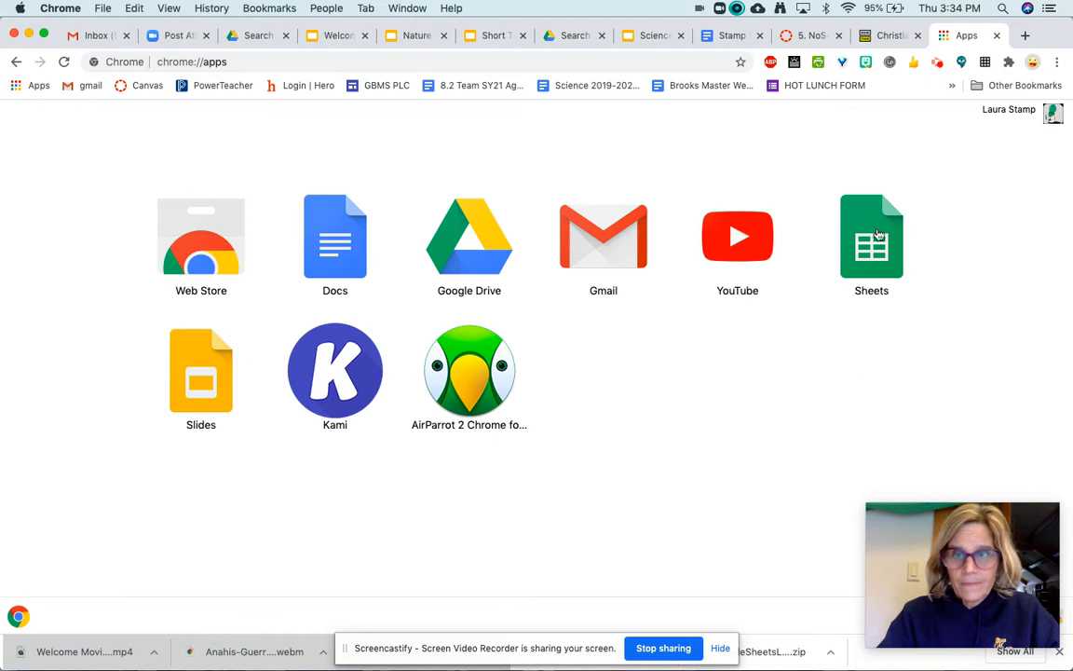
{"action": "left_click", "coordinate": [864, 234]}
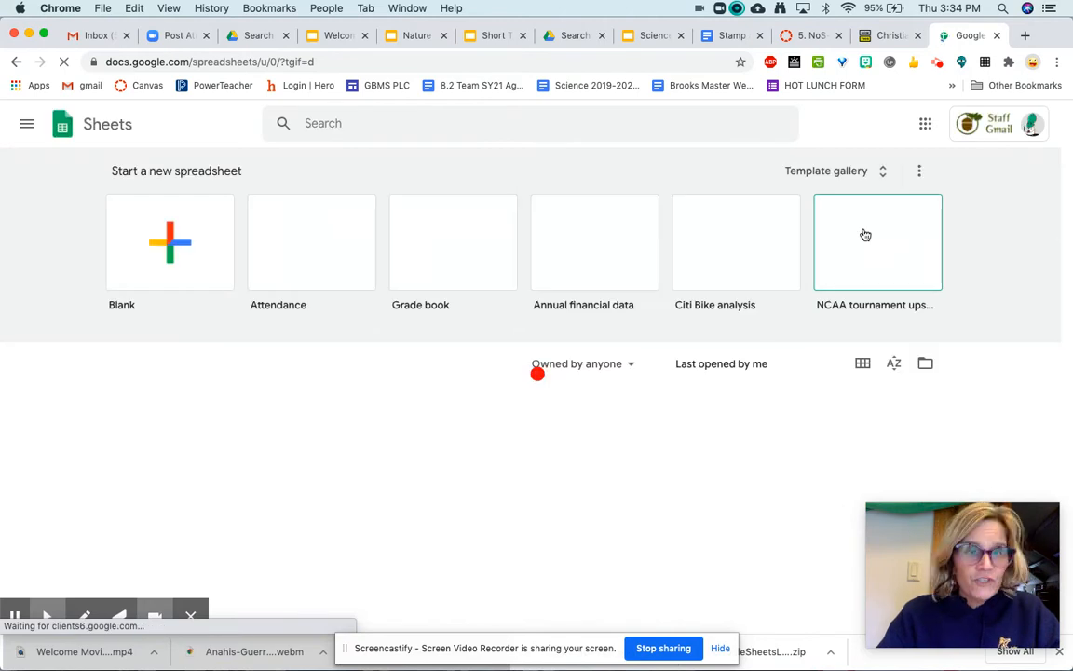
{"action": "left_click", "coordinate": [165, 245]}
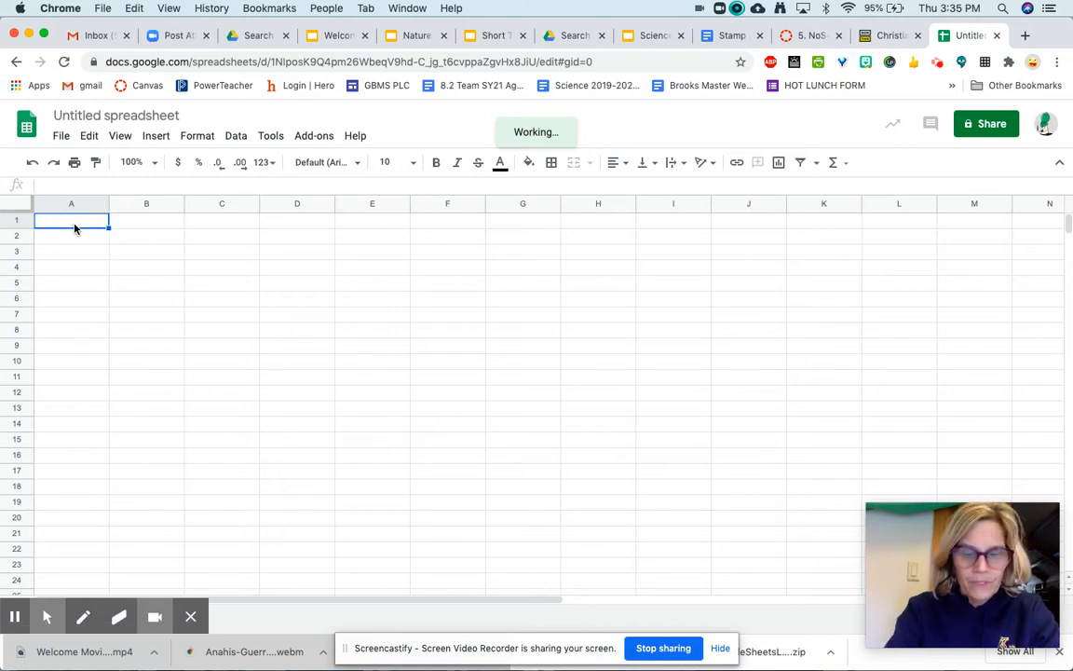
Enter the label YouTube in cell A1 and the value 40 in cell B1.
{"action": "type", "text": "Yo"}
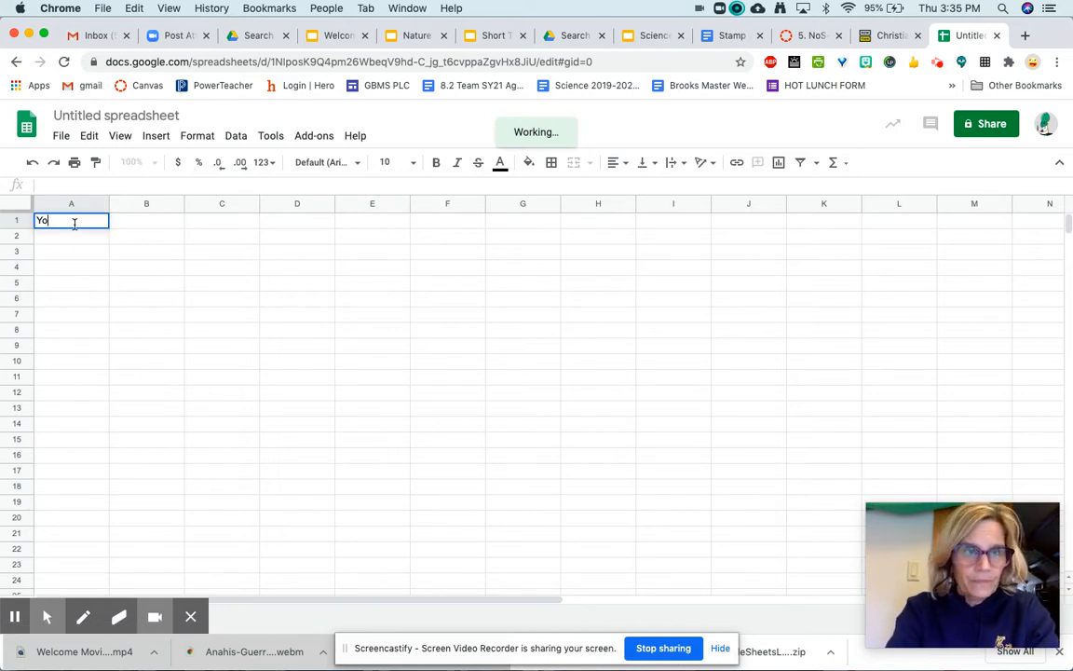
{"action": "type", "text": "uTu"}
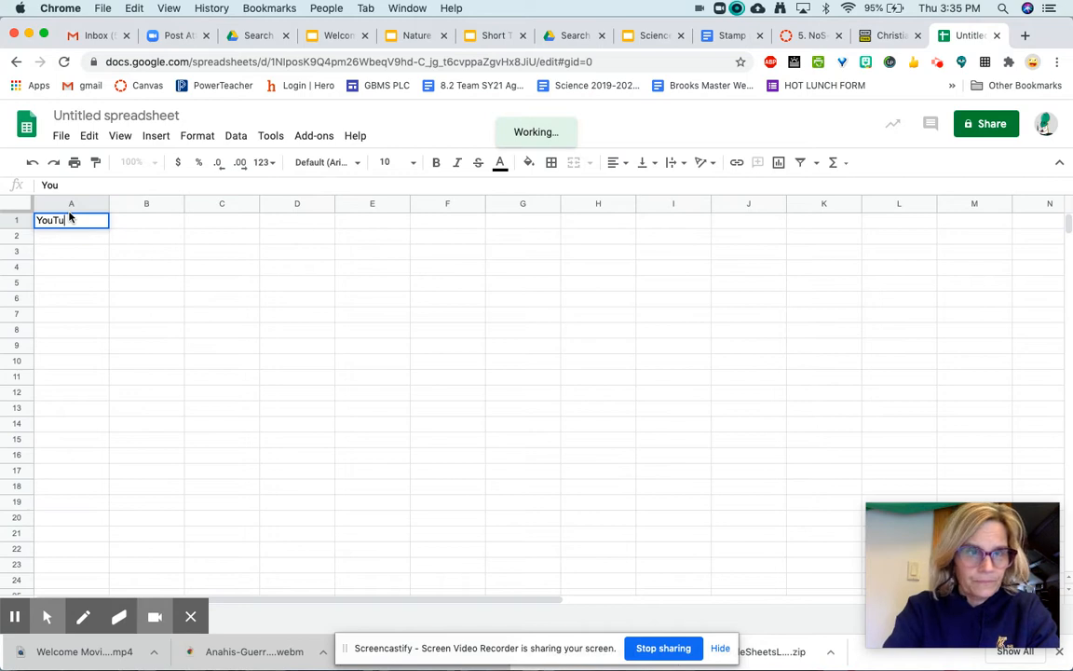
{"action": "type", "text": "be"}
{"action": "key", "text": "Tab"}
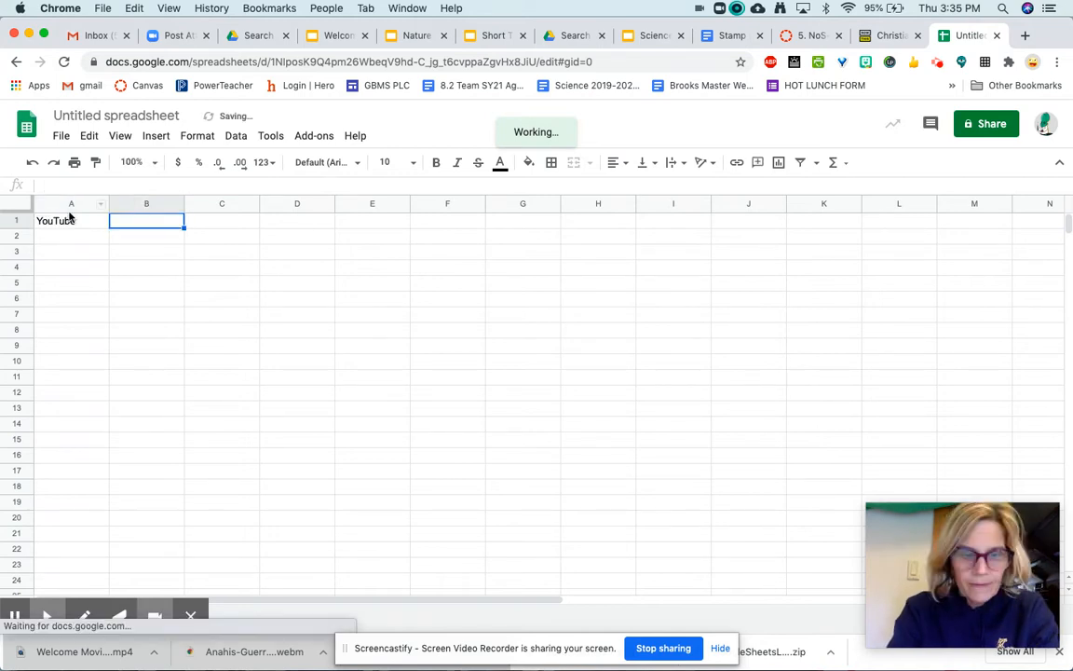
{"action": "type", "text": "40"}
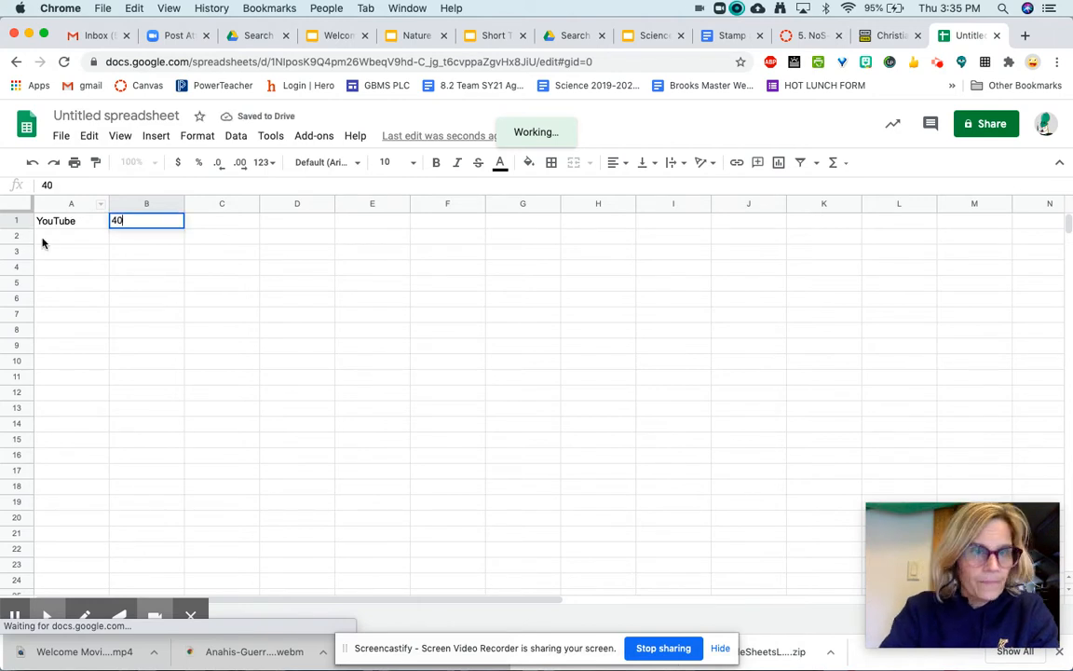
{"action": "key", "text": "Return"}
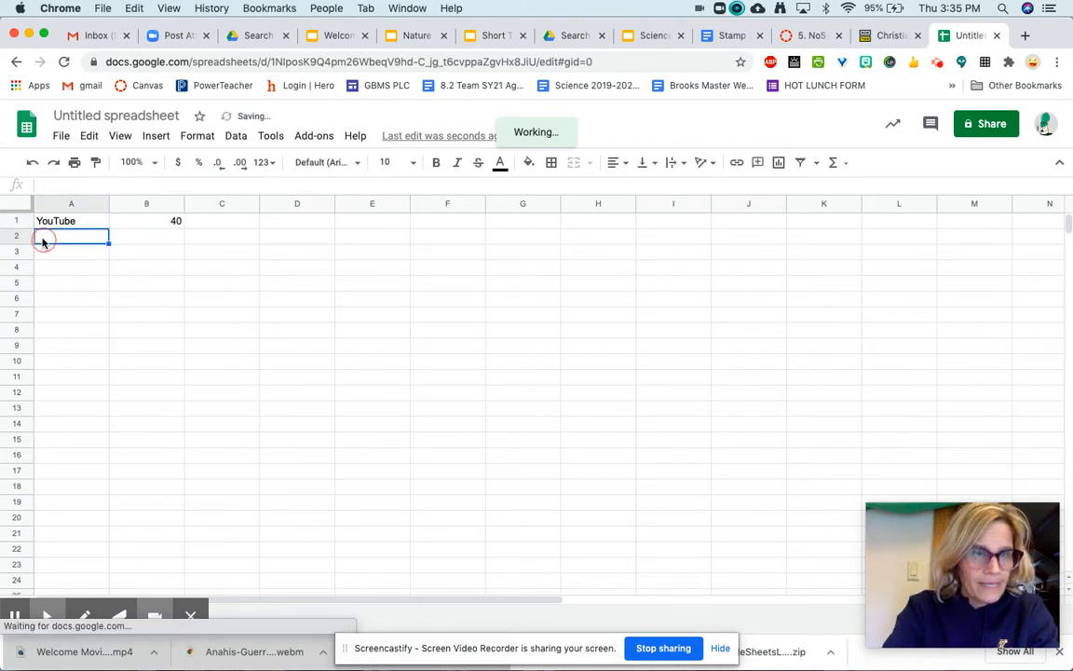
Enter the label Facebook in cell A2 and the value 35 in cell B2.
{"action": "type", "text": "Face"}
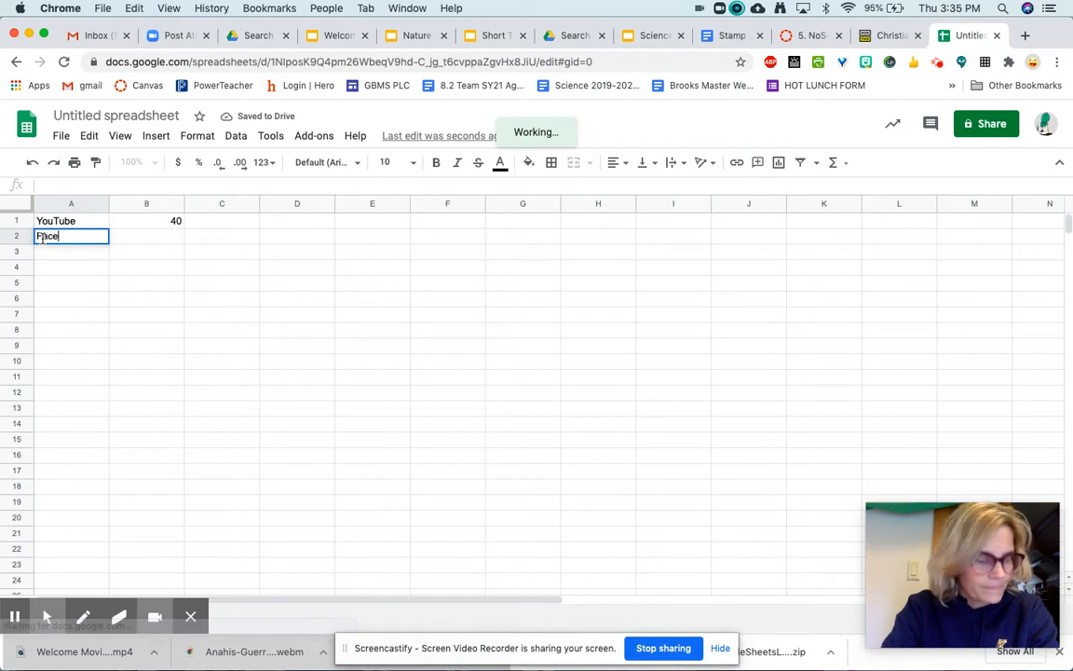
{"action": "type", "text": "book"}
{"action": "key", "text": "Tab"}
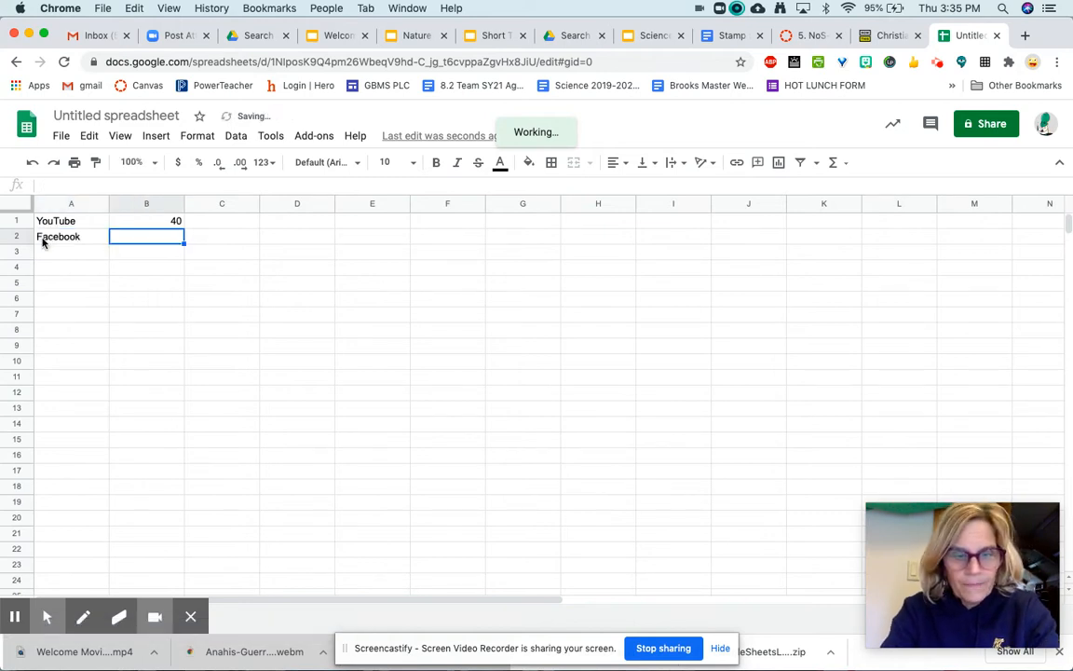
{"action": "type", "text": "35"}
Enter the label Snapchat in cell A3 and the value 25 in cell B3.
{"action": "left_click", "coordinate": [41, 247]}
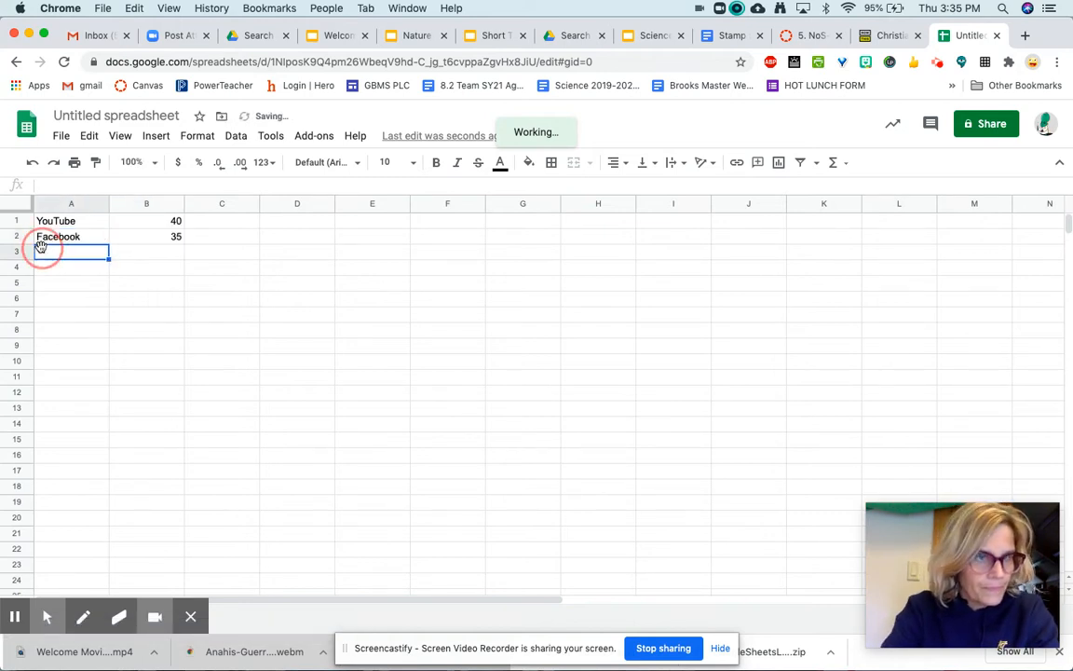
{"action": "type", "text": "Sta"}
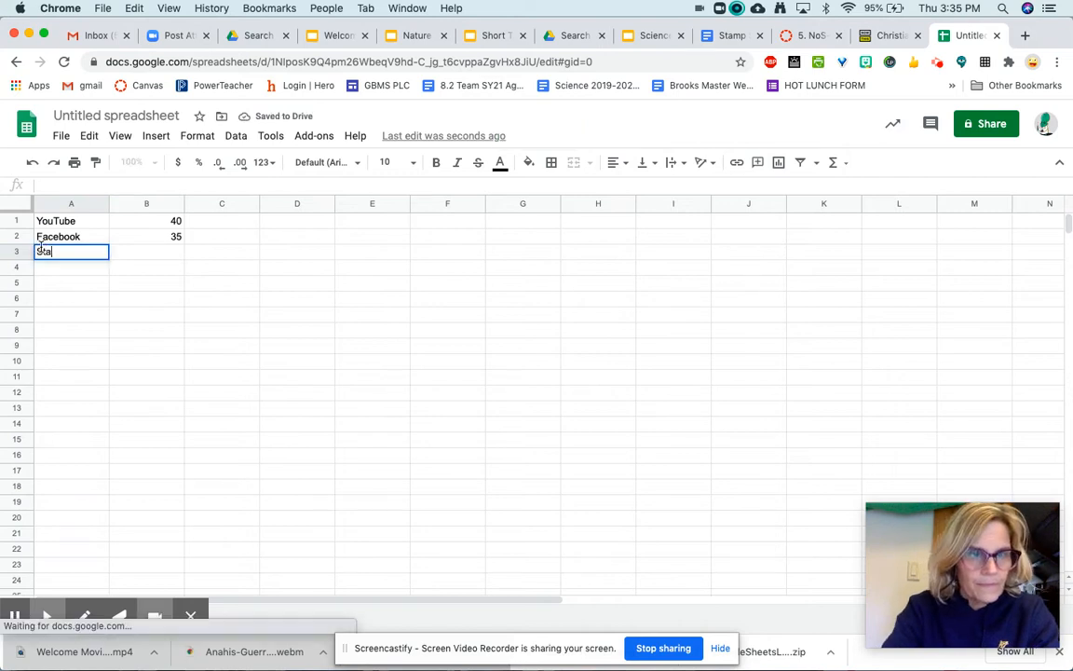
{"action": "key", "text": "BackSpace"}
{"action": "key", "text": "BackSpace"}
{"action": "type", "text": "napchat"}
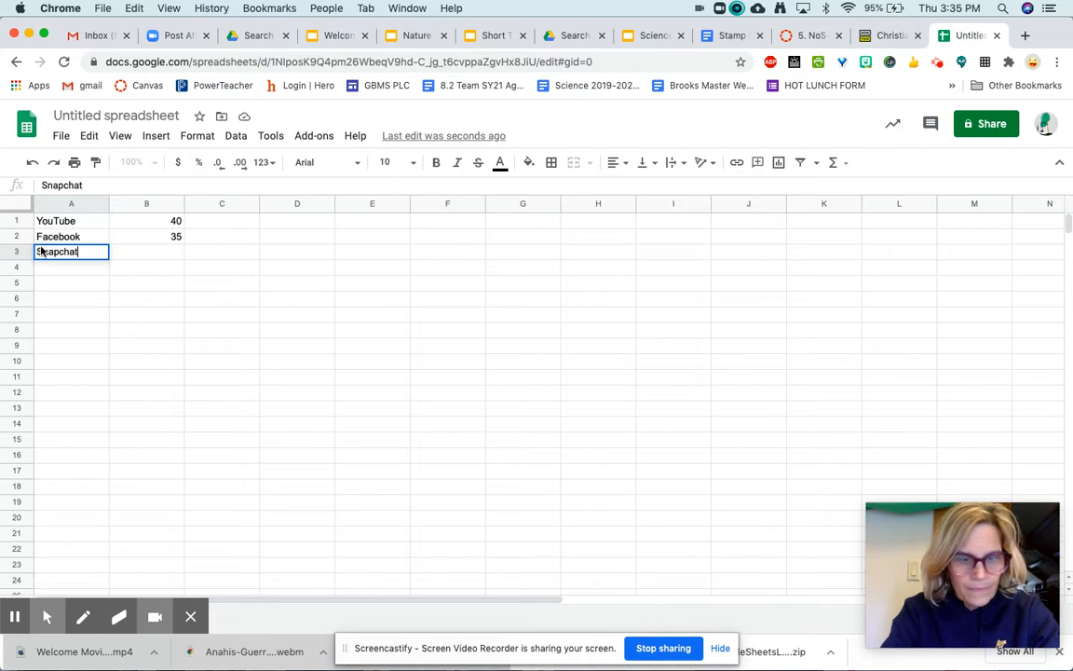
{"action": "key", "text": "Tab"}
{"action": "type", "text": "25"}
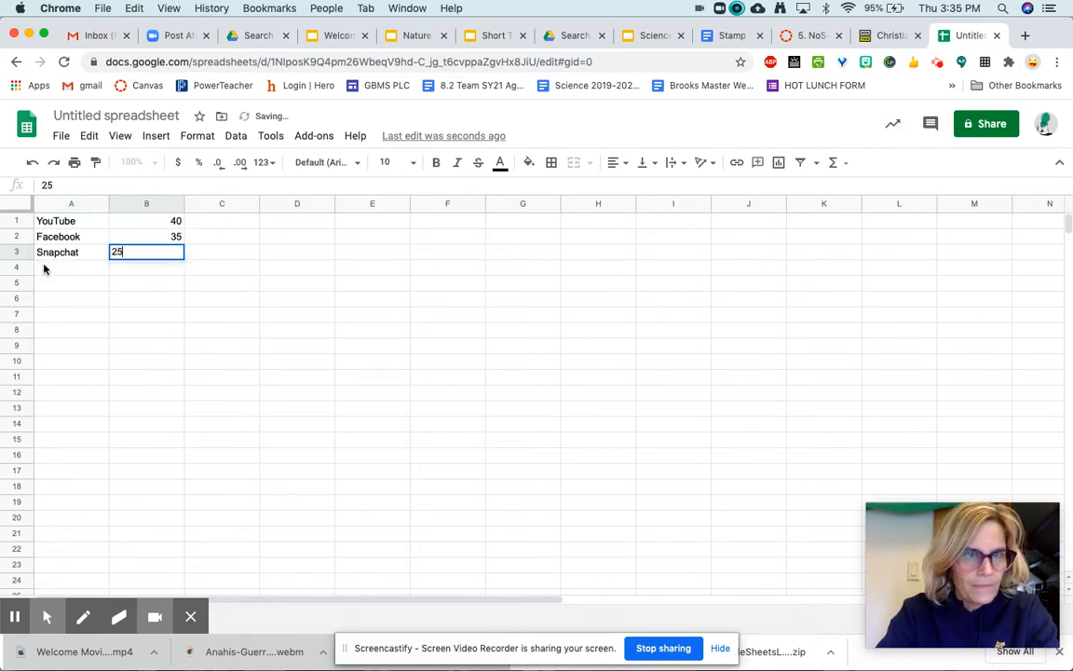
Enter the label Instagram in cell A4 and the value 15 in cell B4.
{"action": "left_click", "coordinate": [44, 268]}
{"action": "type", "text": "In"}
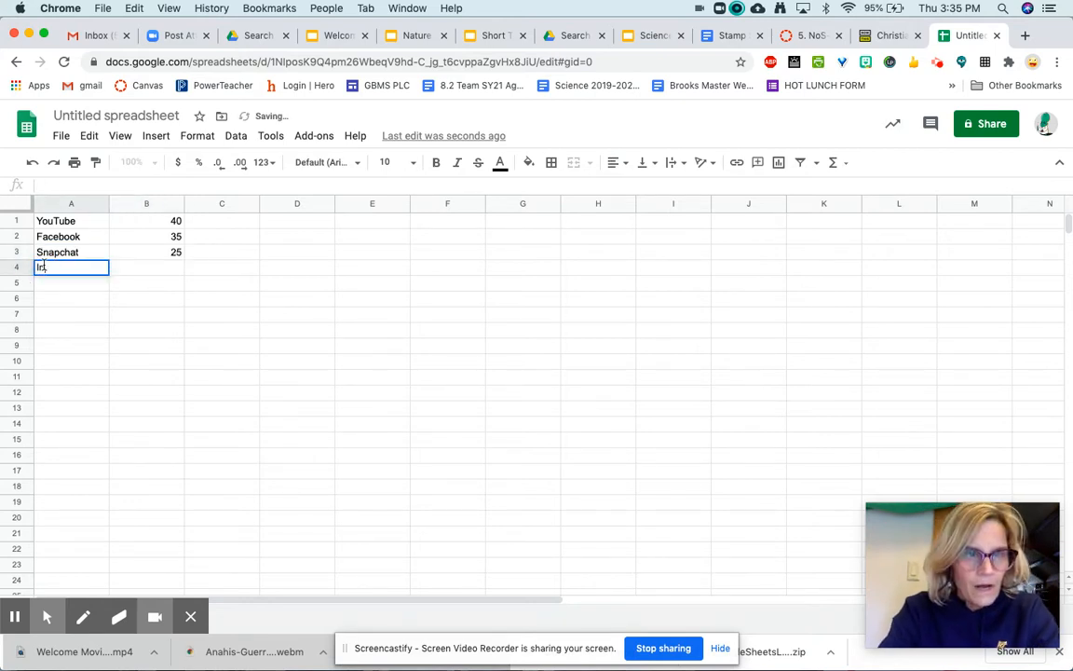
{"action": "type", "text": "stagram"}
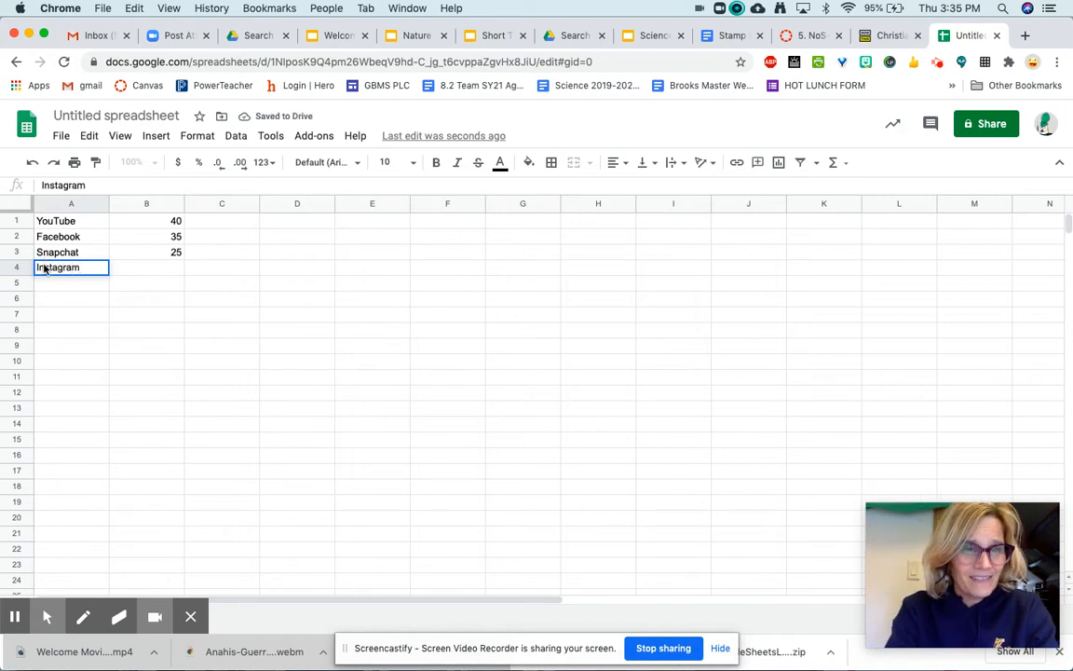
{"action": "key", "text": "Tab"}
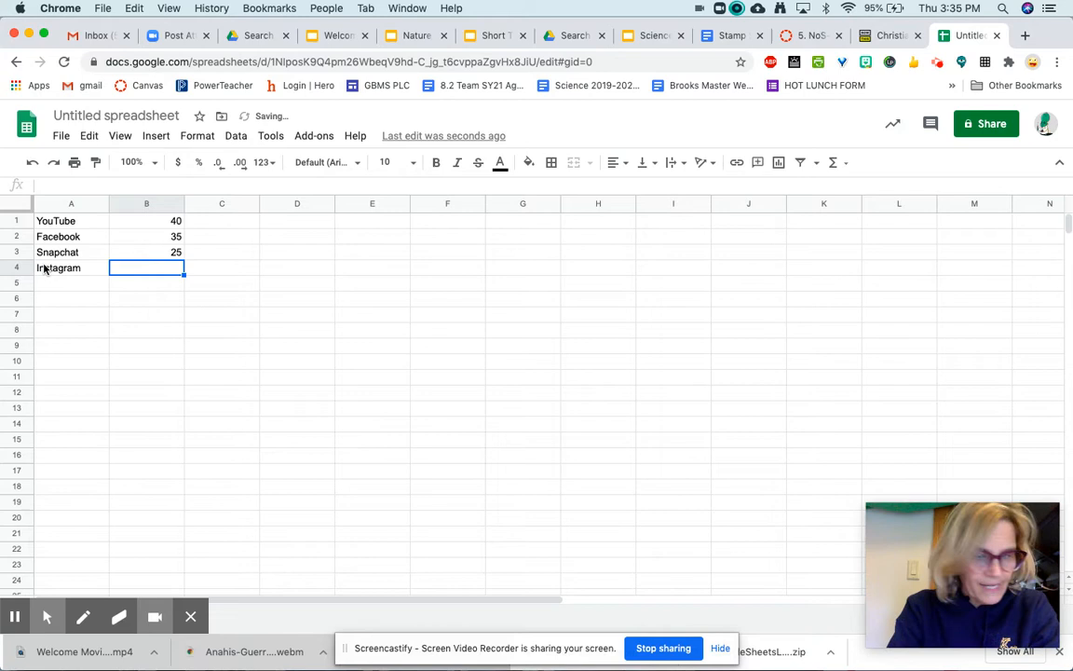
{"action": "type", "text": "15"}
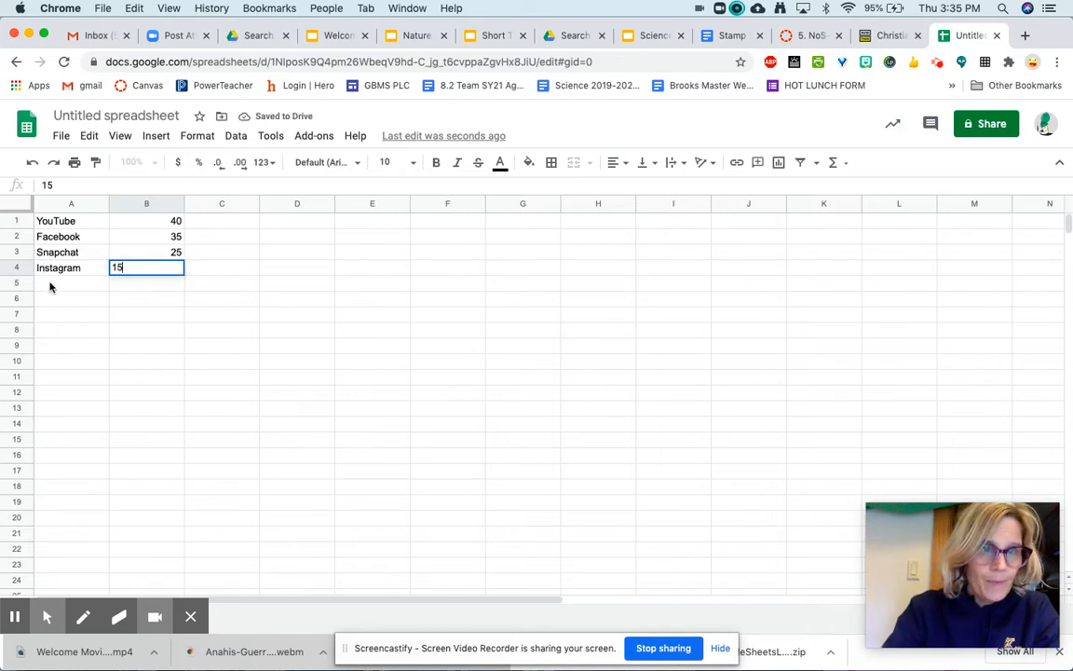
Enter the label Twitter in cell A5 and the value 1 in cell B5.
{"action": "left_click", "coordinate": [51, 290]}
{"action": "type", "text": "Twitte"}
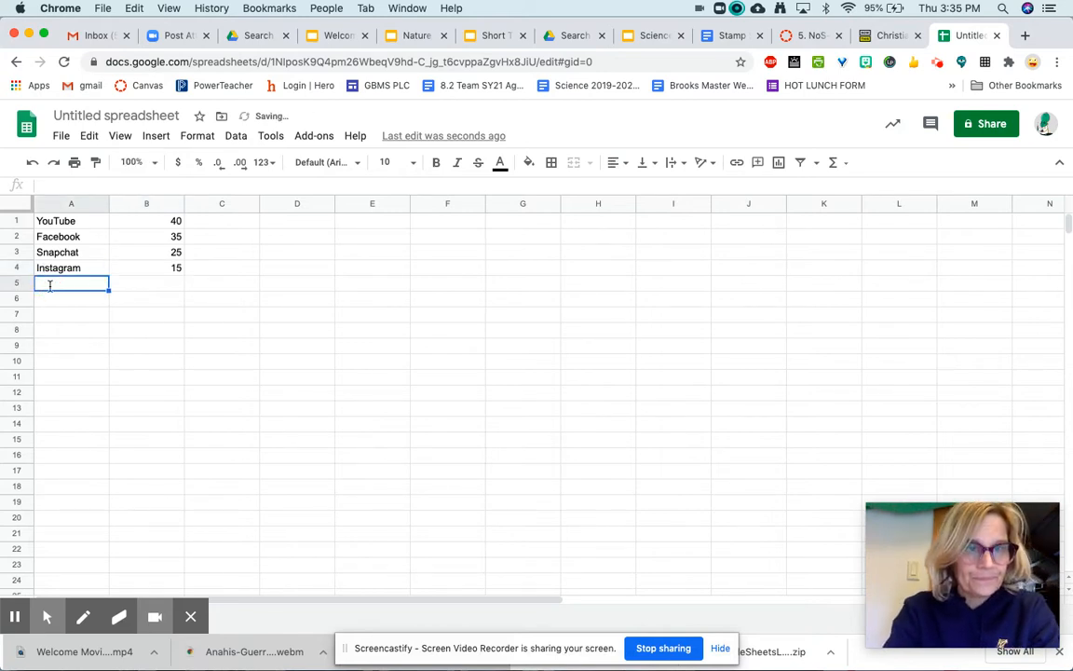
{"action": "type", "text": "r"}
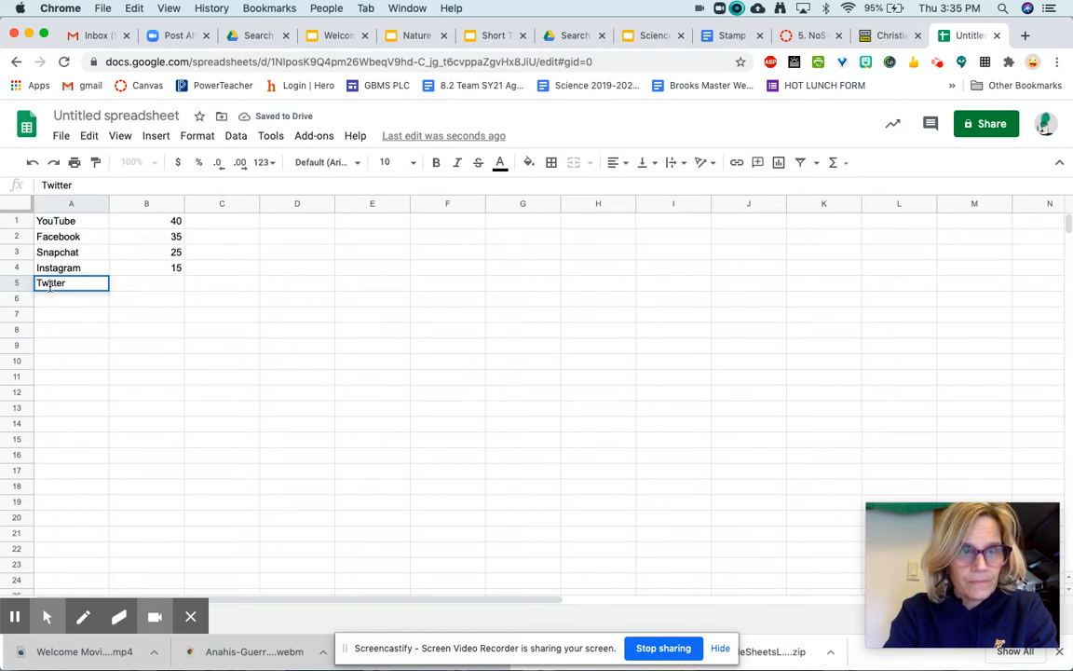
{"action": "key", "text": "Tab"}
{"action": "type", "text": "1"}
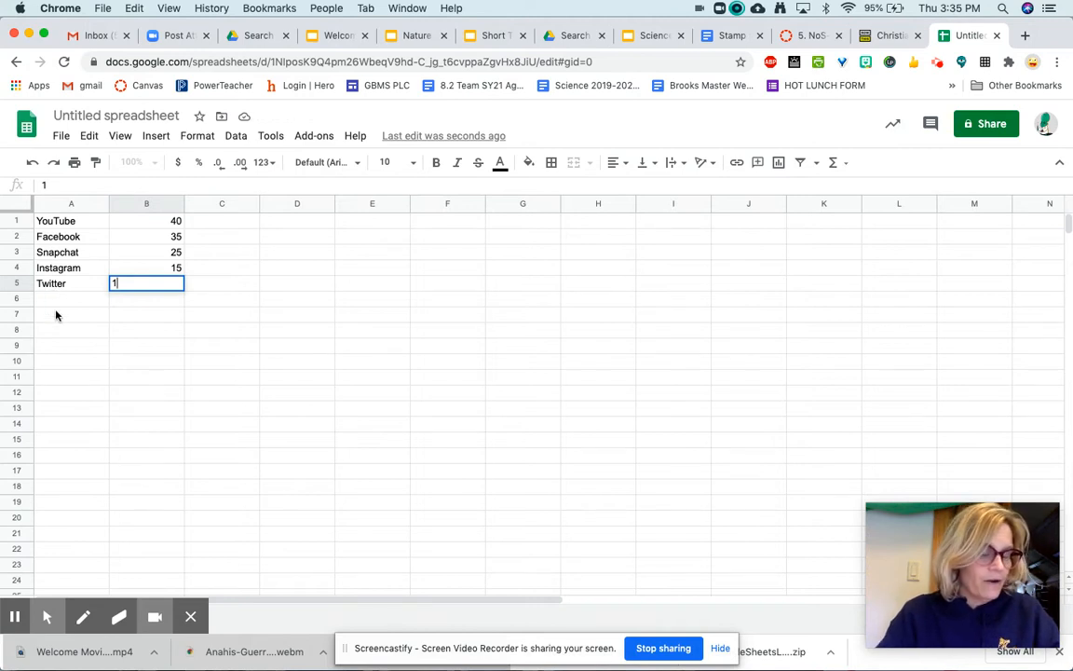
Select the data range A1:B5 and insert a chart based on it.
{"action": "left_click", "coordinate": [70, 224]}
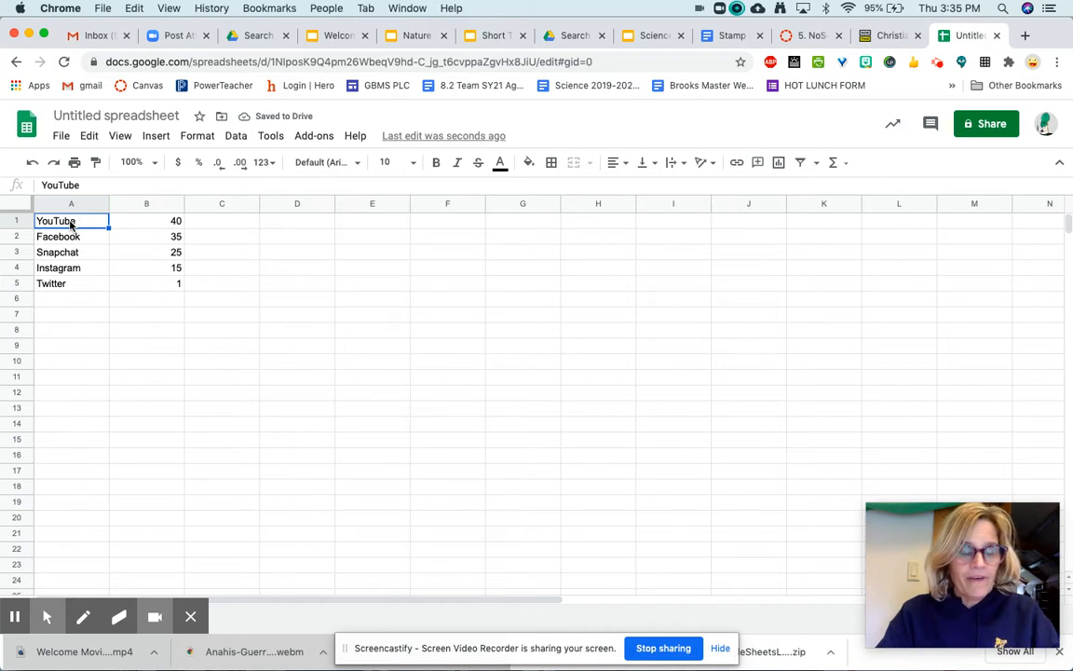
{"action": "left_click", "coordinate": [152, 285]}
{"action": "left_click", "coordinate": [65, 220]}
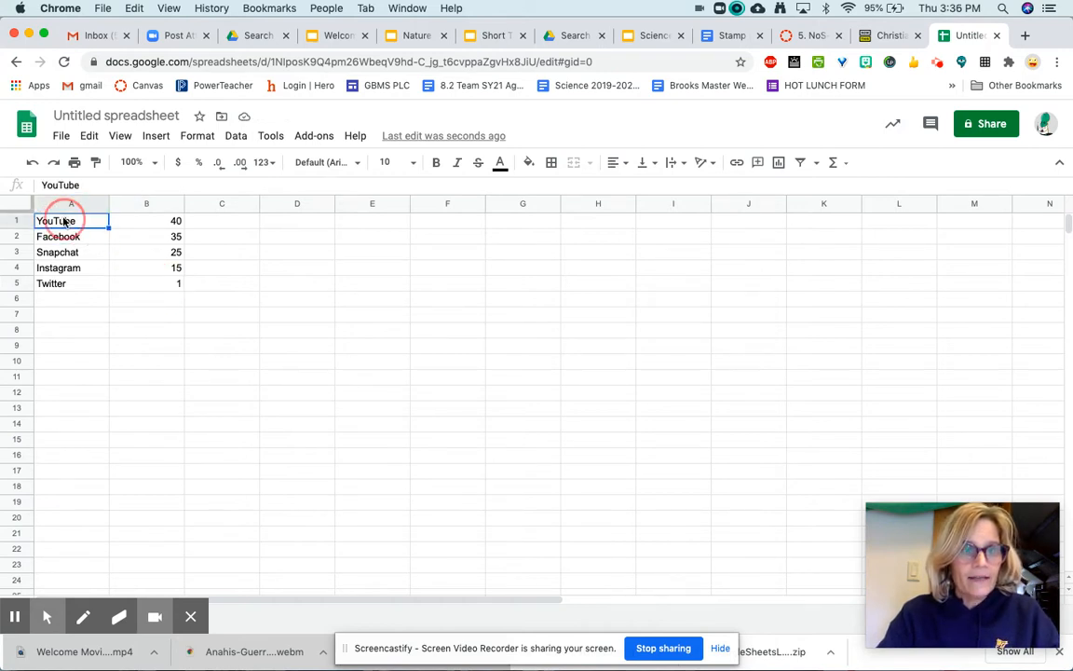
{"action": "left_click", "coordinate": [171, 285], "text": "shift"}
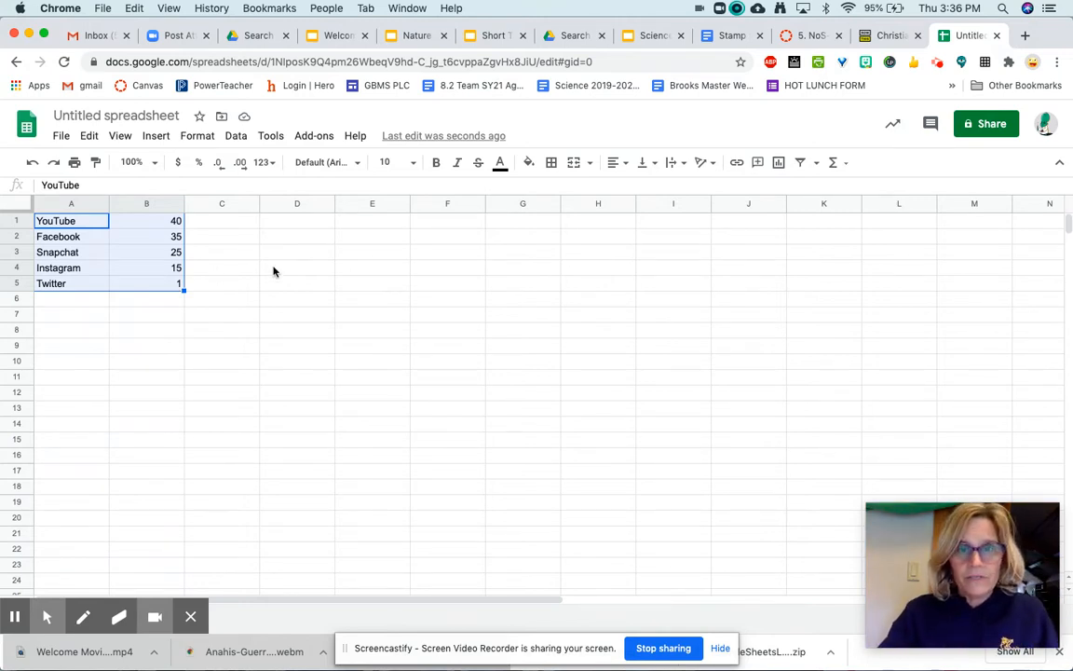
{"action": "left_click", "coordinate": [157, 138]}
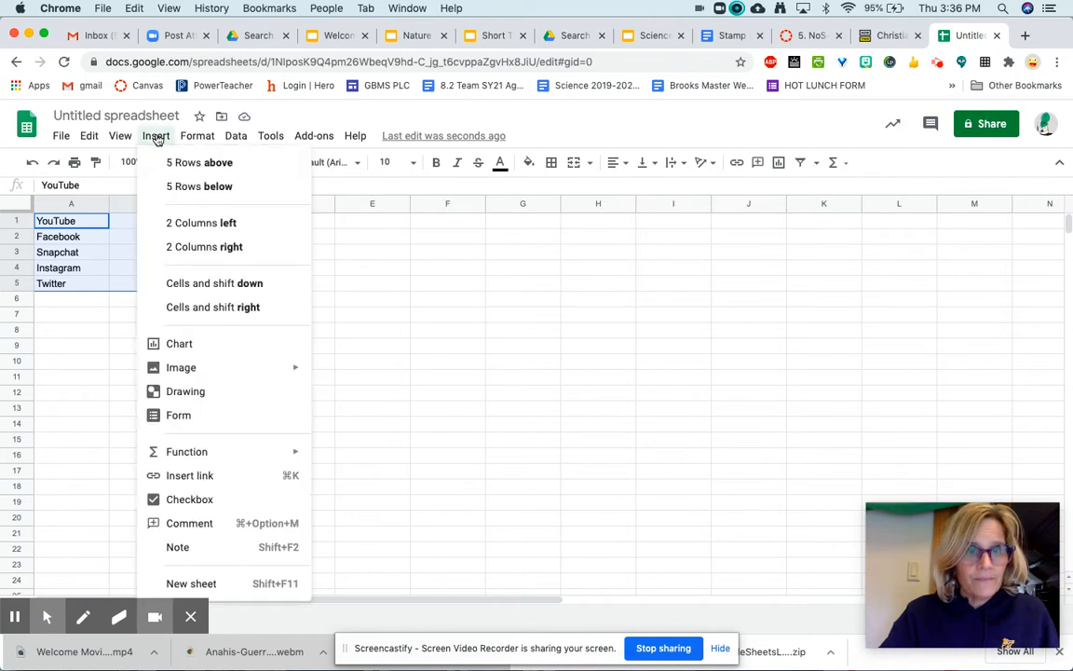
{"action": "left_click", "coordinate": [174, 348]}
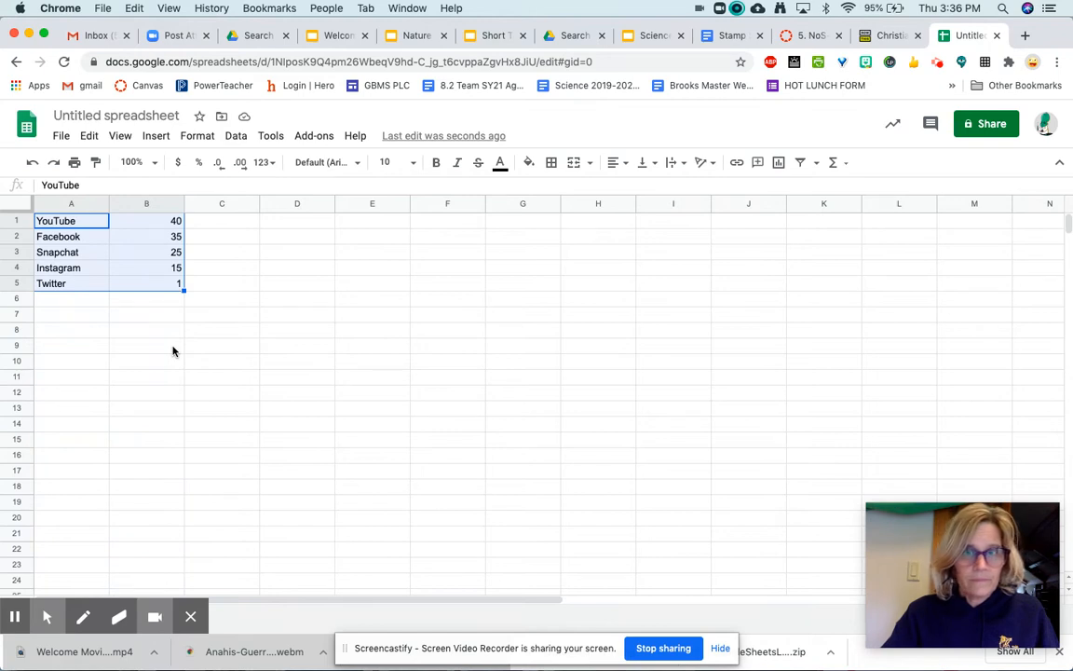
{"action": "left_click", "coordinate": [779, 163]}
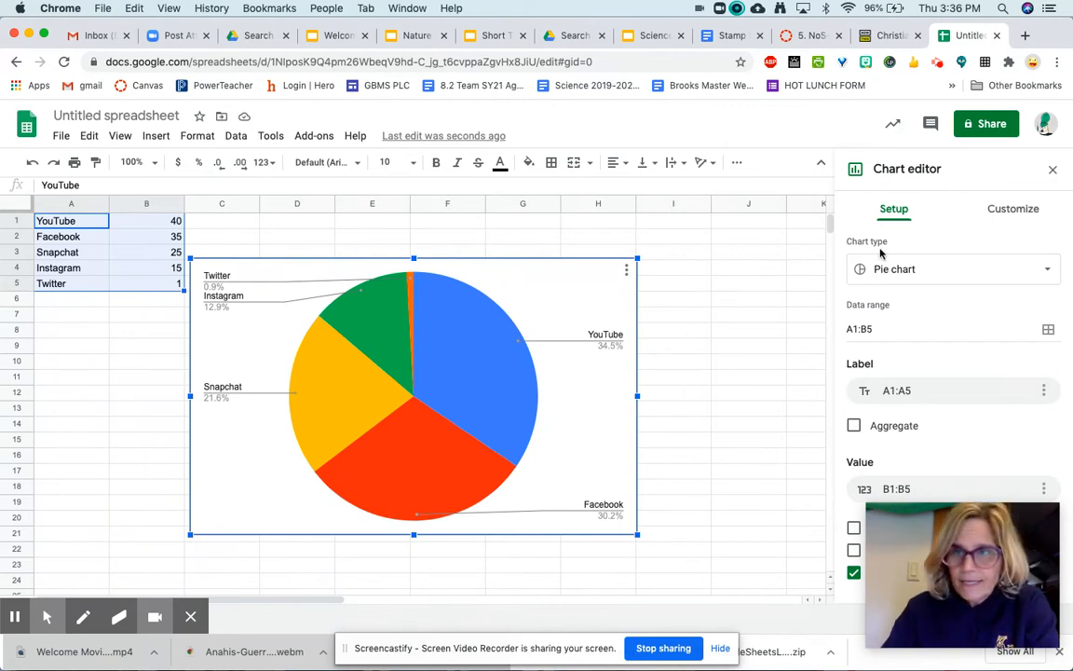
Change the chart type from pie to a standard, unstacked column chart.
{"action": "left_click", "coordinate": [1011, 212]}
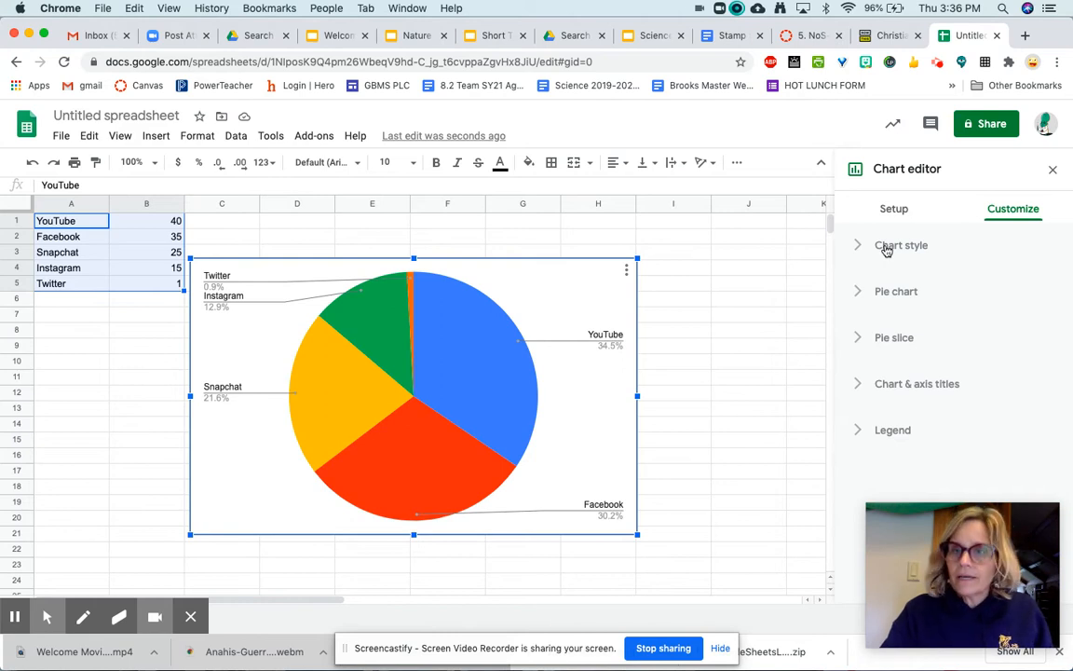
{"action": "left_click", "coordinate": [889, 214]}
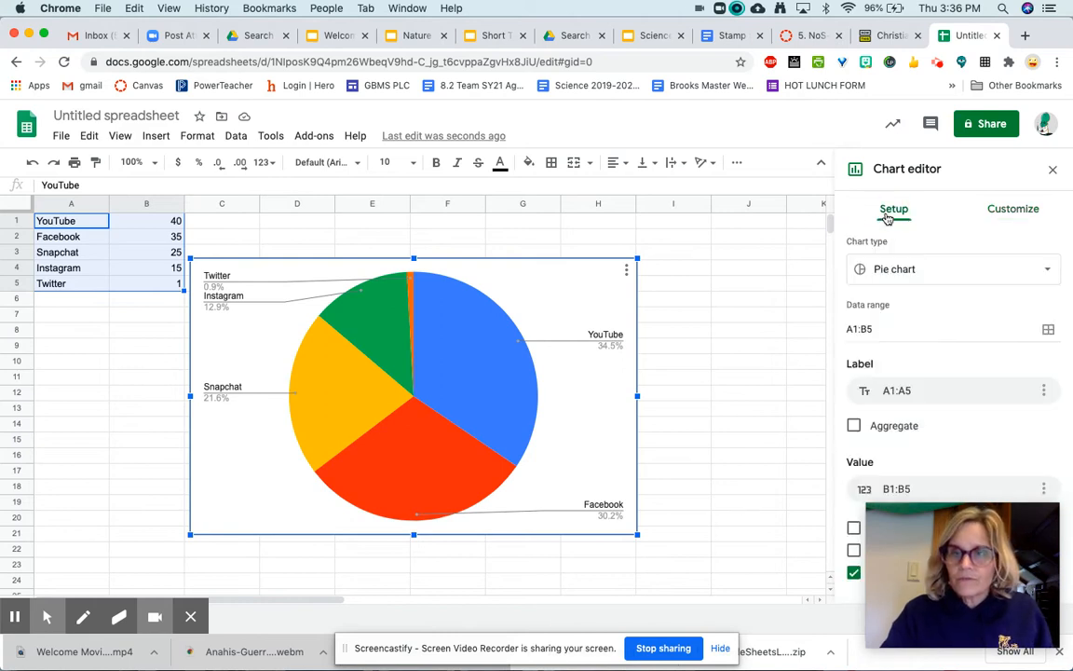
{"action": "left_click", "coordinate": [887, 269]}
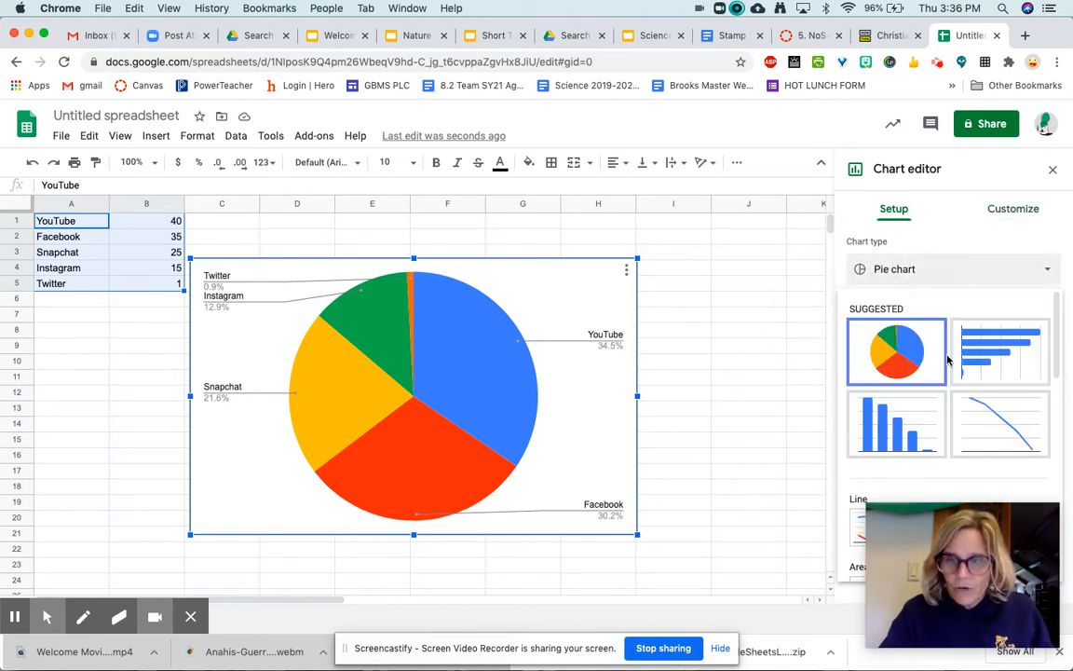
{"action": "scroll", "coordinate": [948, 354], "scroll_direction": "down", "scroll_amount": 2}
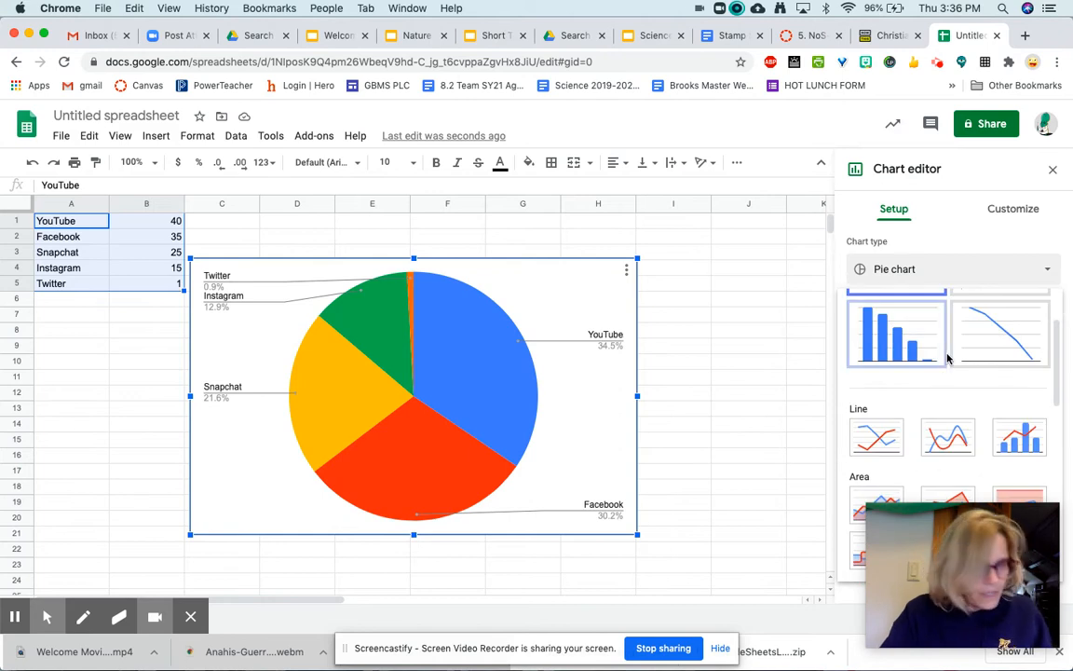
{"action": "scroll", "coordinate": [948, 358], "scroll_direction": "down", "scroll_amount": 2}
{"action": "scroll", "coordinate": [948, 359], "scroll_direction": "down", "scroll_amount": 2}
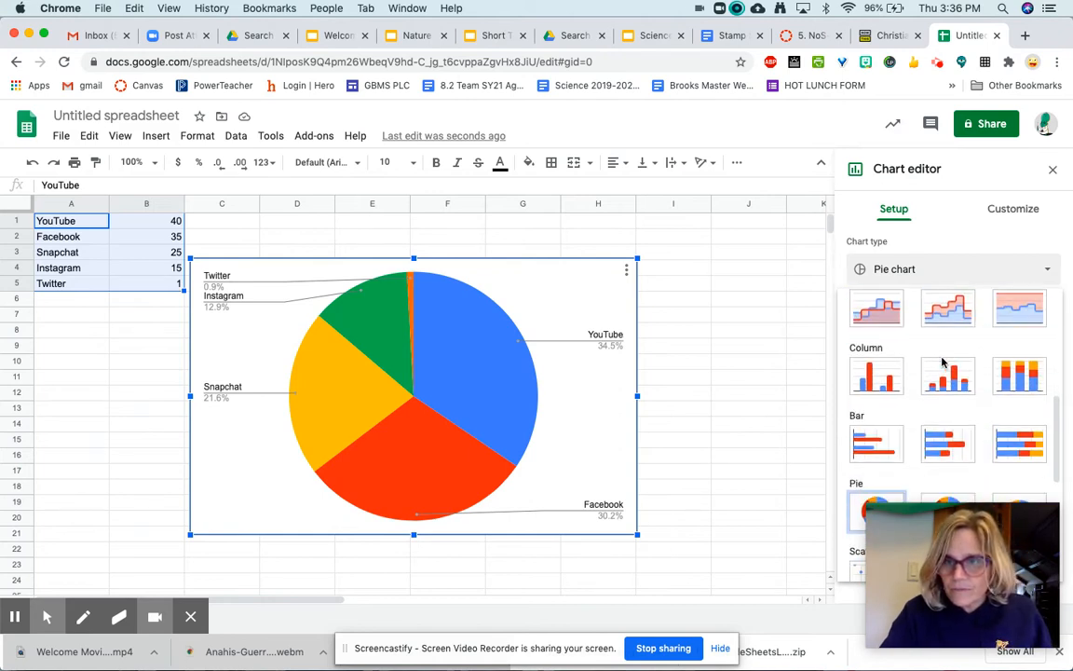
{"action": "left_click", "coordinate": [876, 378]}
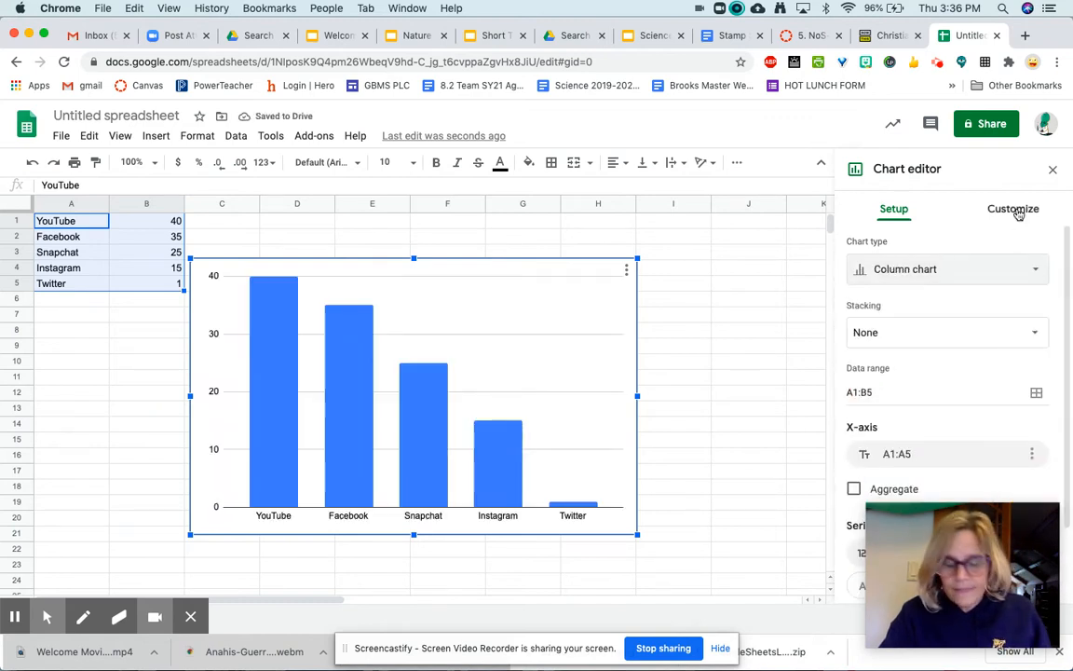
Set the chart title to "Average Time on Social Media".
{"action": "left_click", "coordinate": [1019, 214]}
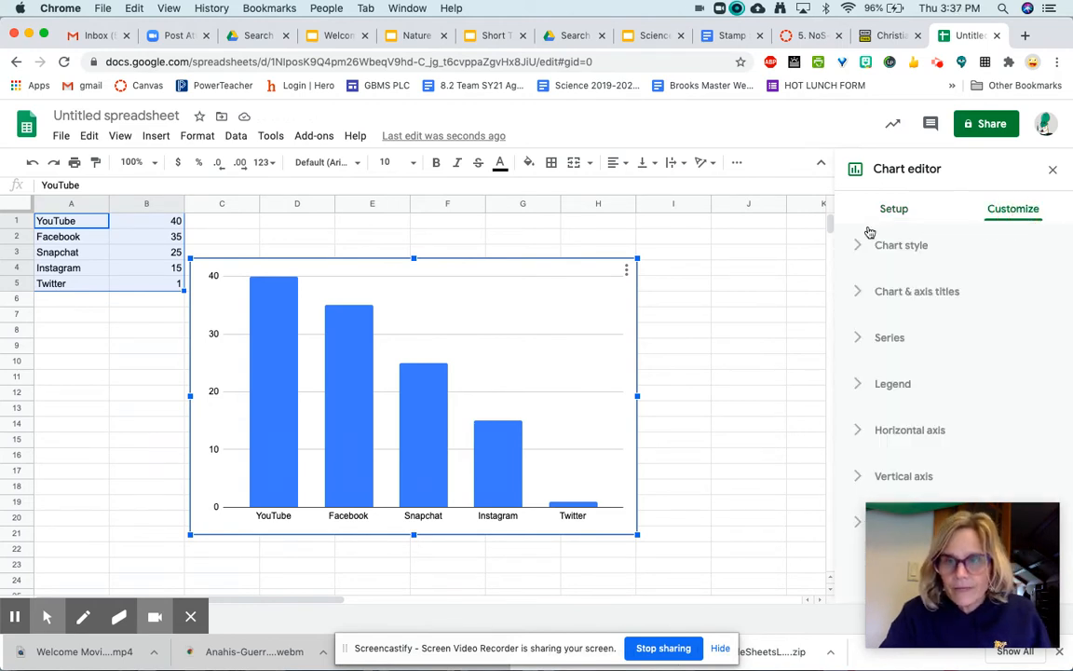
{"action": "left_click", "coordinate": [906, 296]}
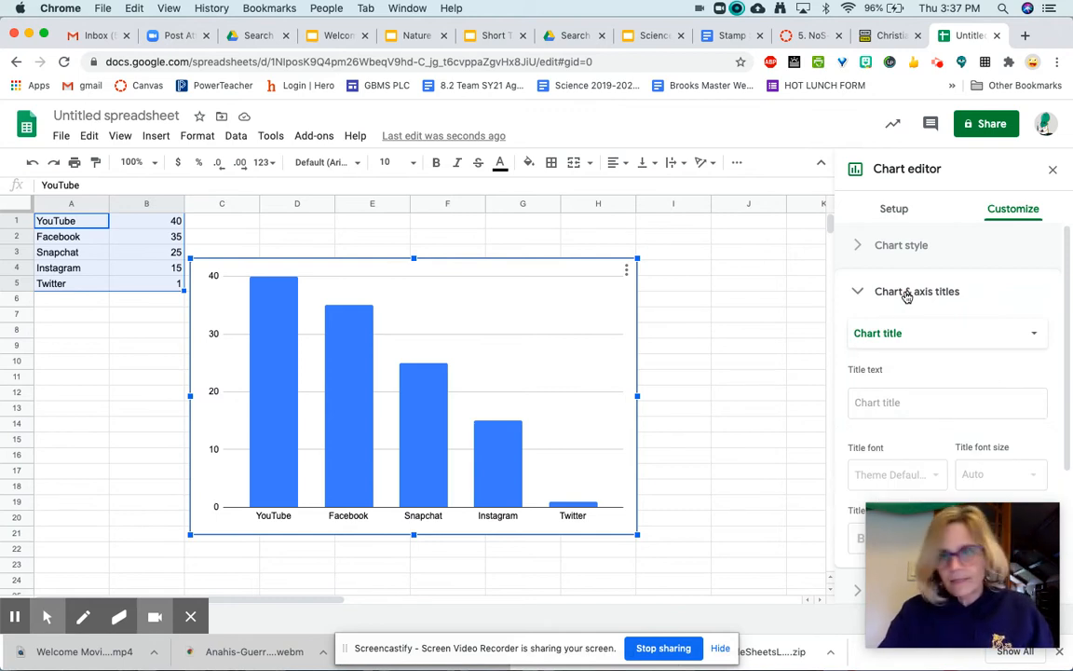
{"action": "left_click", "coordinate": [887, 402]}
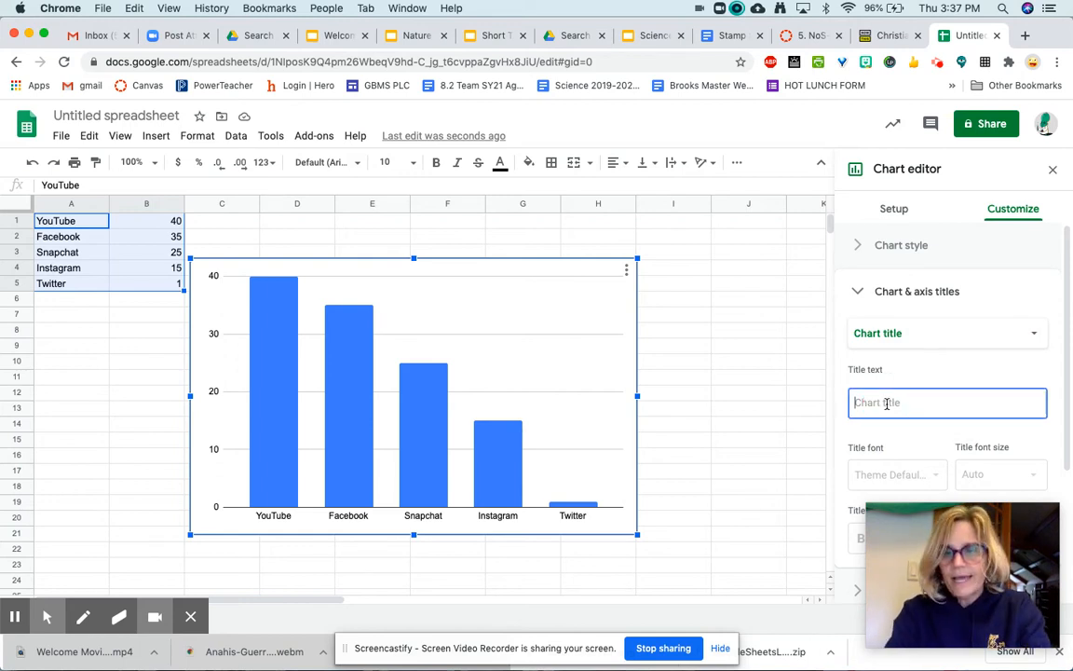
{"action": "type", "text": "Averag"}
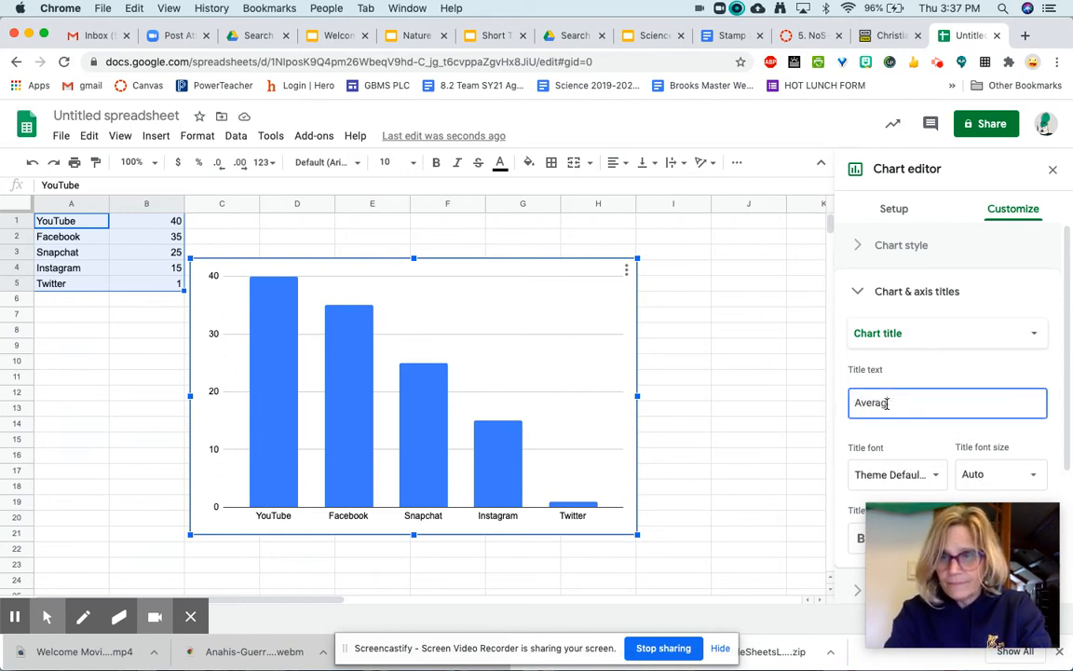
{"action": "type", "text": "e Time on So"}
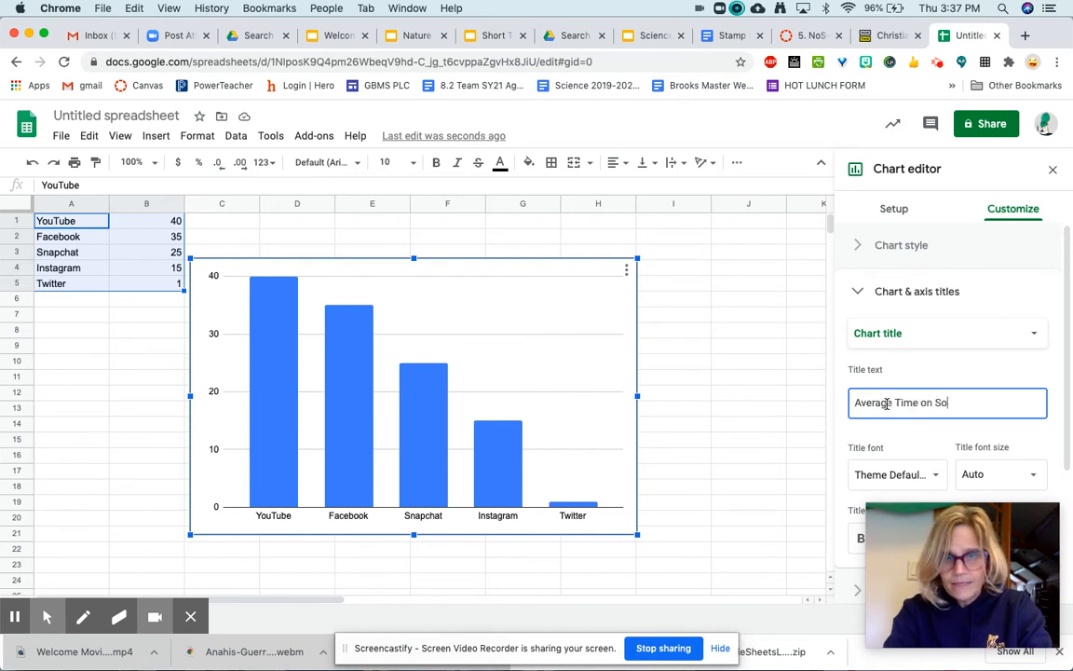
{"action": "type", "text": "cial Media"}
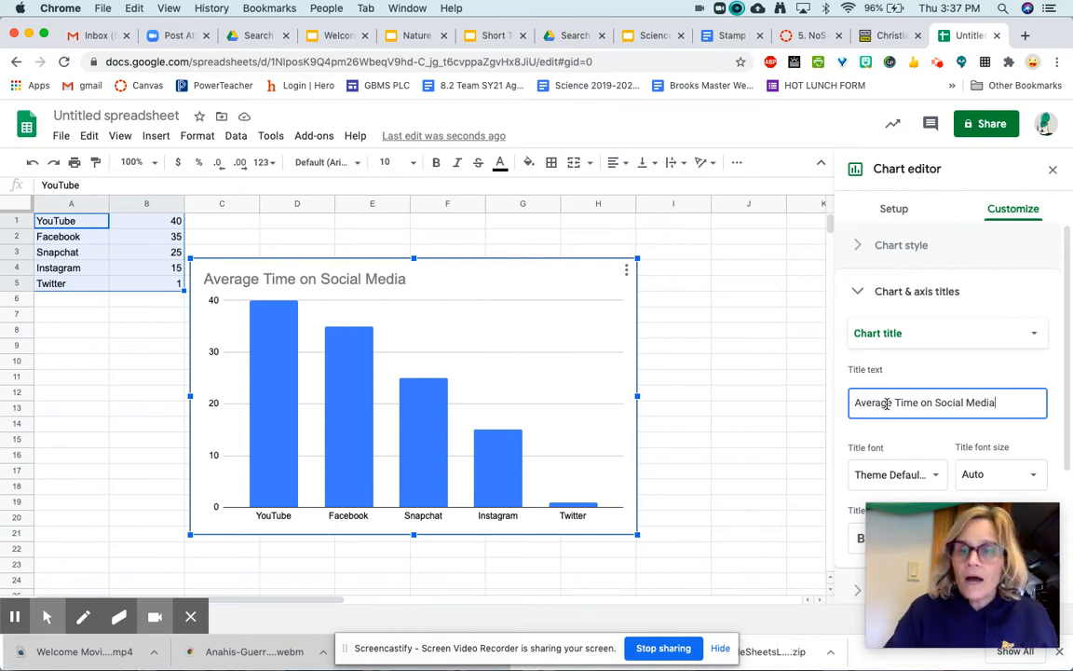
Set the chart's vertical axis title to "Minutes per Day".
{"action": "left_click", "coordinate": [913, 342]}
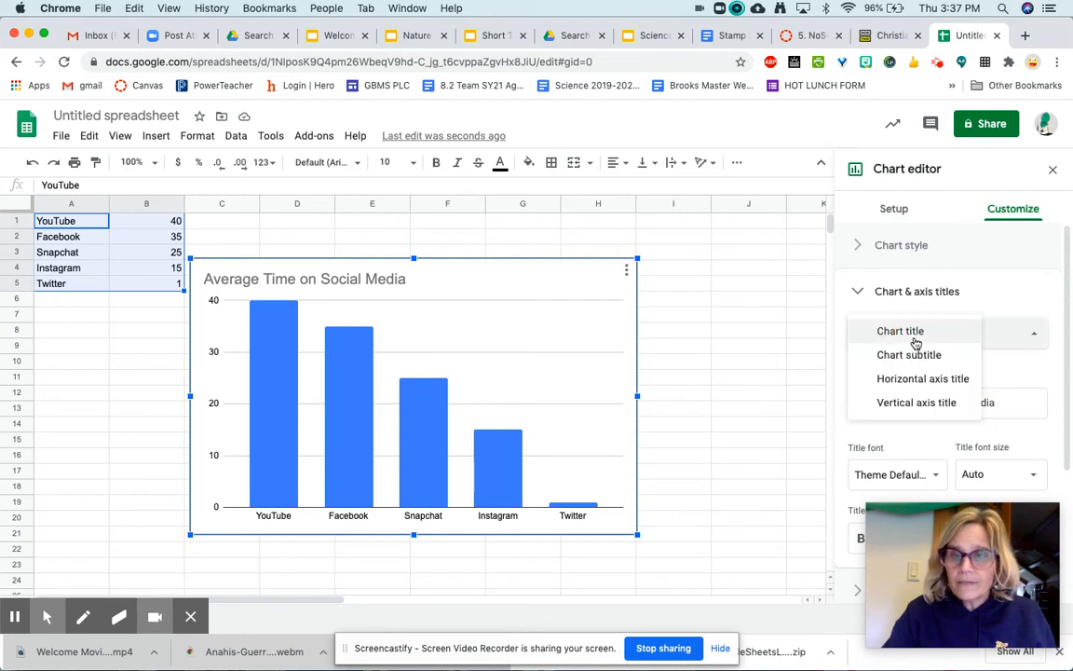
{"action": "left_click", "coordinate": [892, 402]}
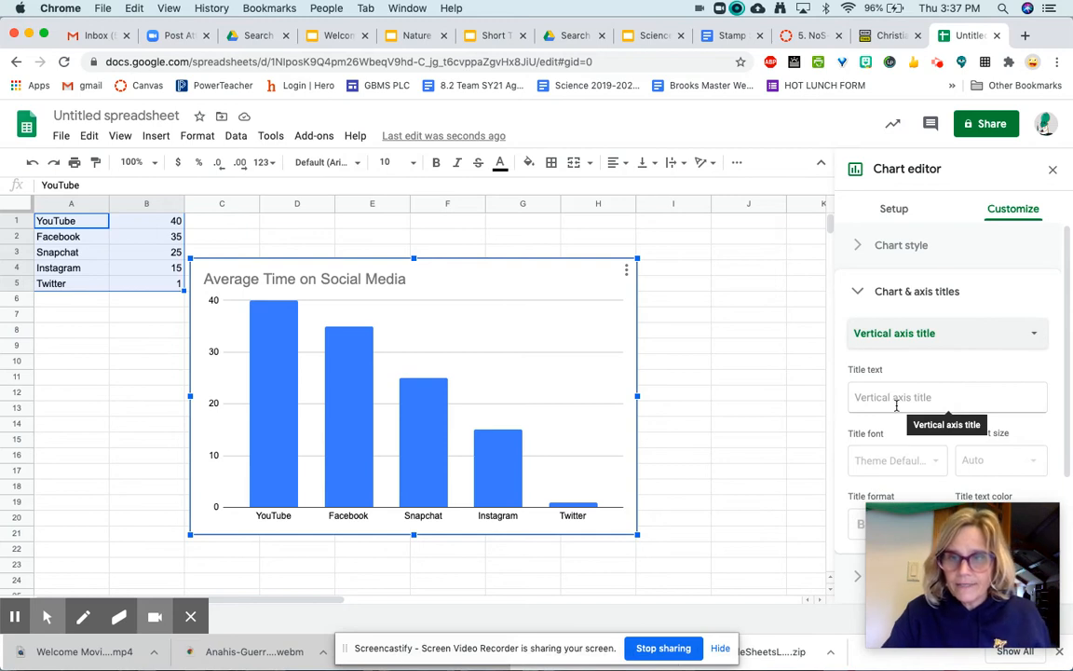
{"action": "left_click", "coordinate": [896, 406]}
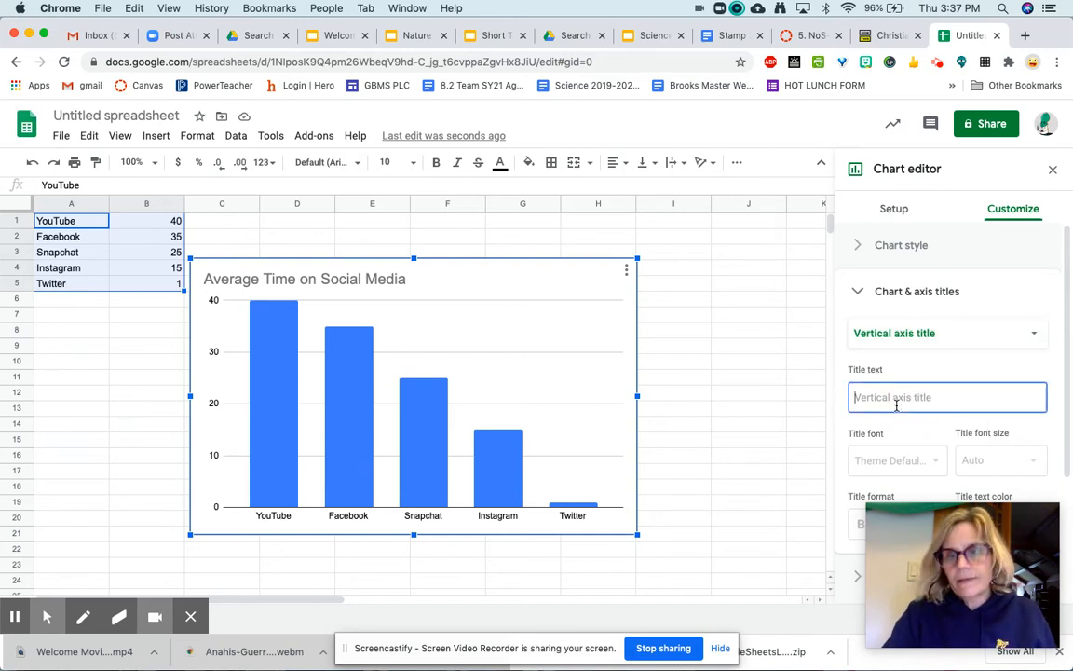
{"action": "type", "text": "Mi"}
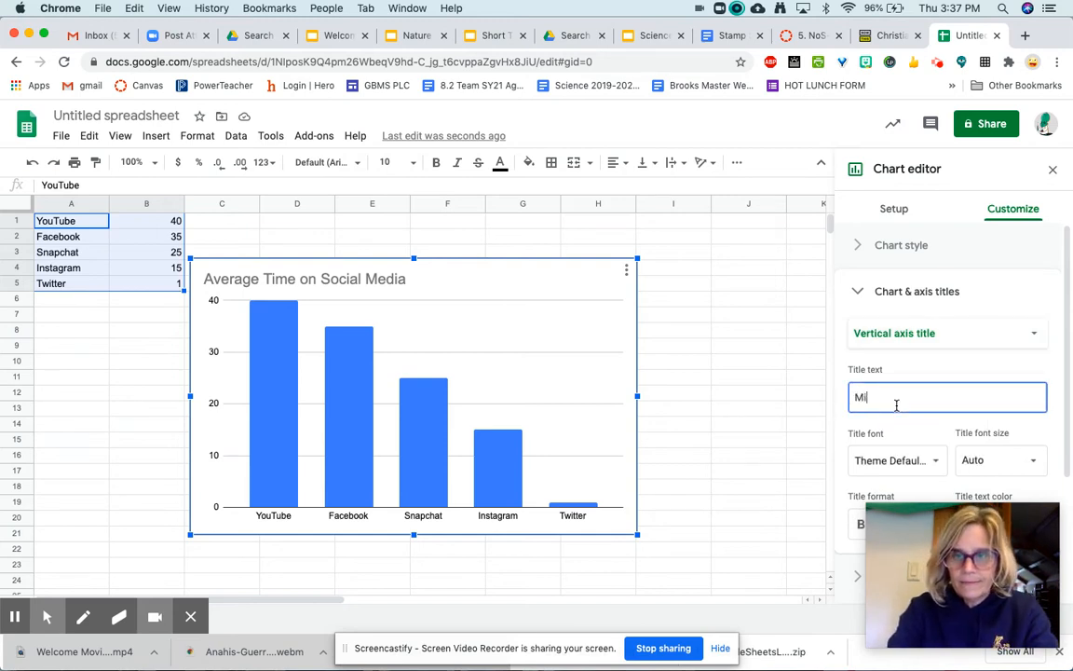
{"action": "type", "text": "nutes per Day"}
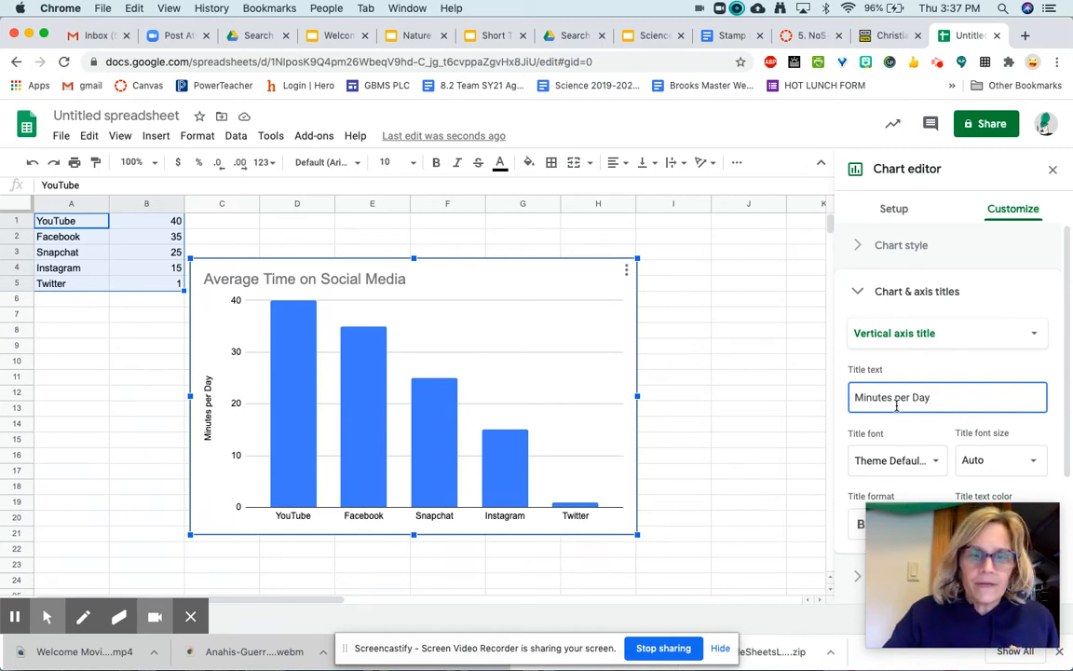
Set the chart's horizontal axis title to "Social Media".
{"action": "left_click", "coordinate": [876, 336]}
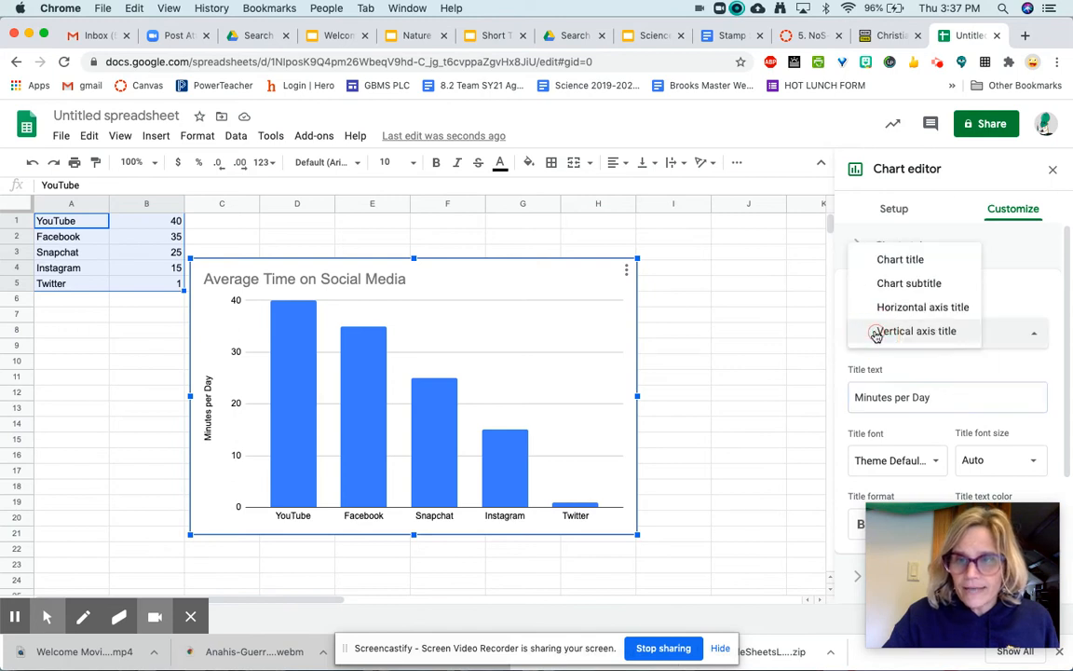
{"action": "left_click", "coordinate": [881, 308]}
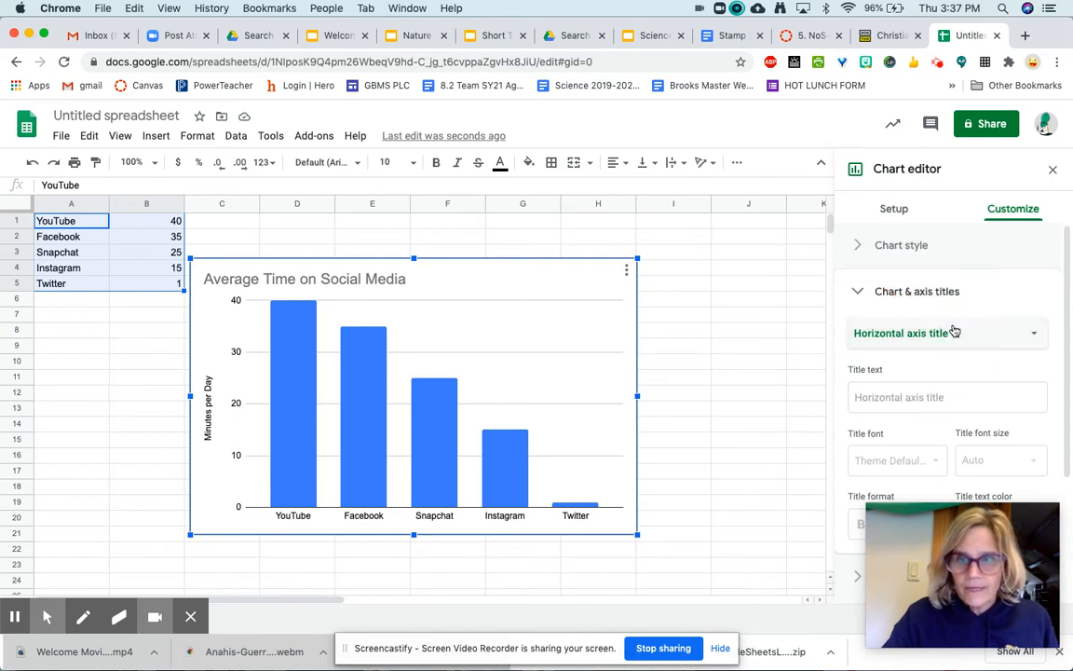
{"action": "left_click", "coordinate": [904, 399]}
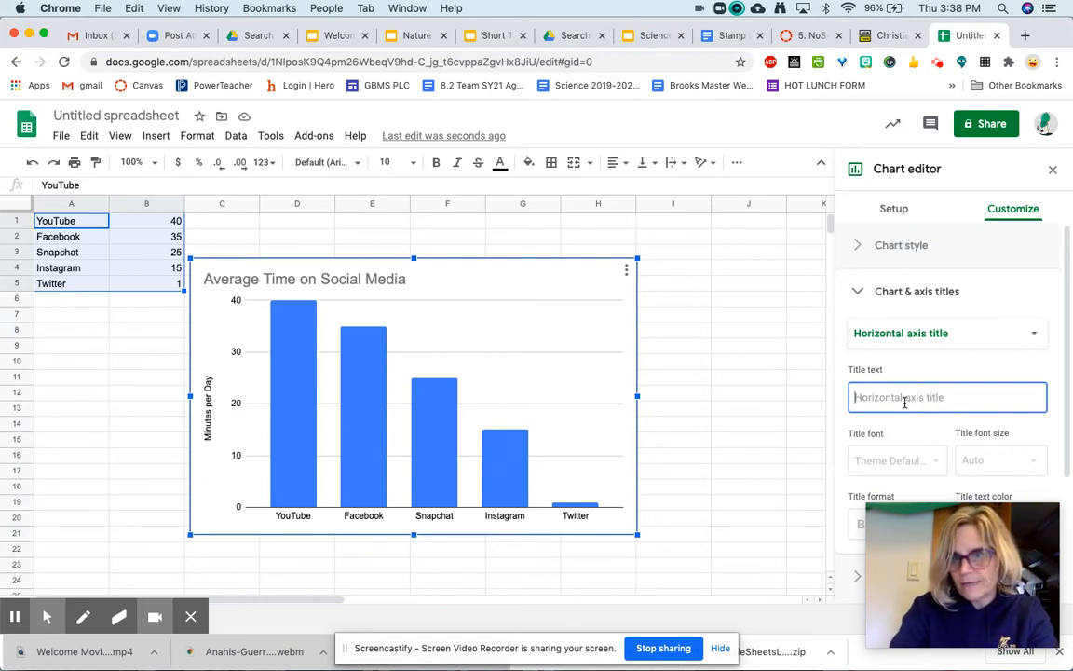
{"action": "type", "text": "Social Media"}
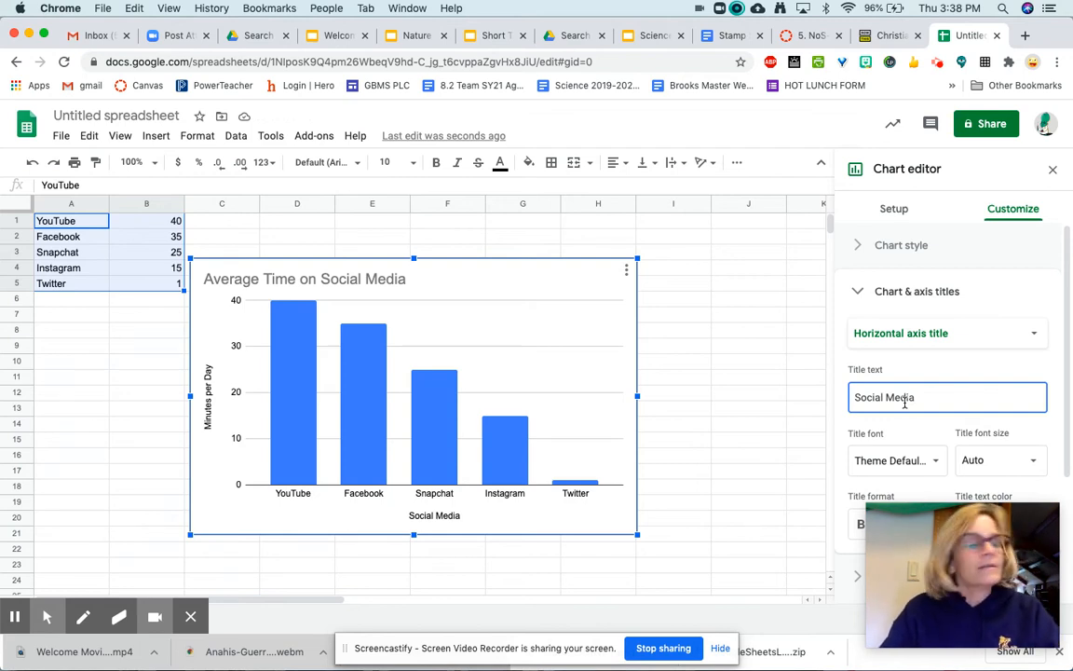
Turn on the 3D style for the column chart and close the chart editor.
{"action": "left_click", "coordinate": [903, 249]}
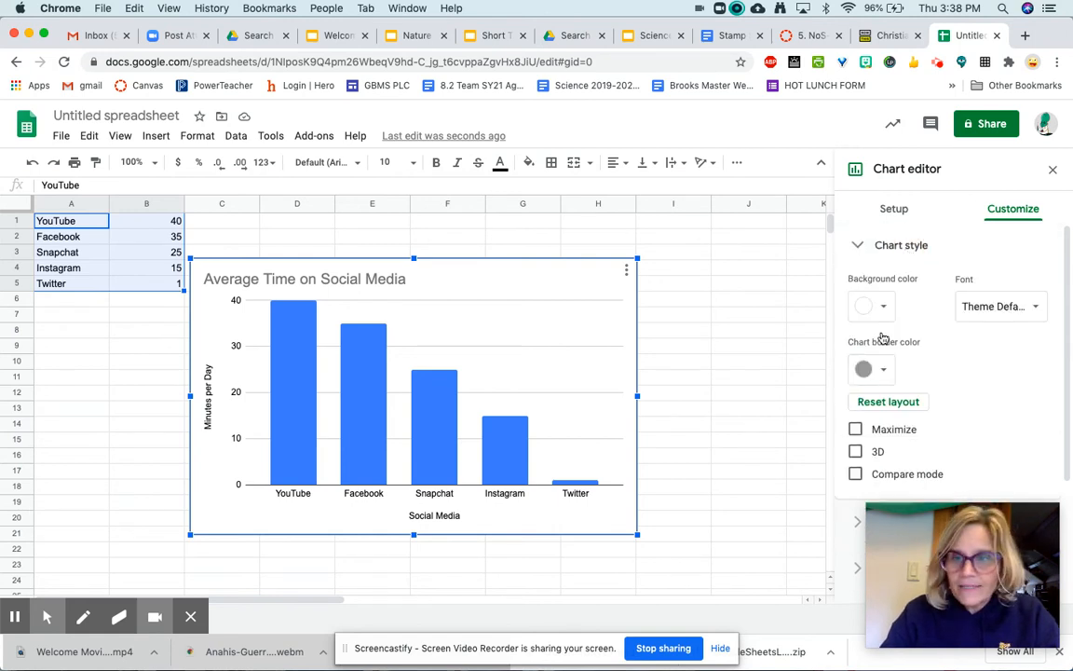
{"action": "left_click", "coordinate": [856, 451]}
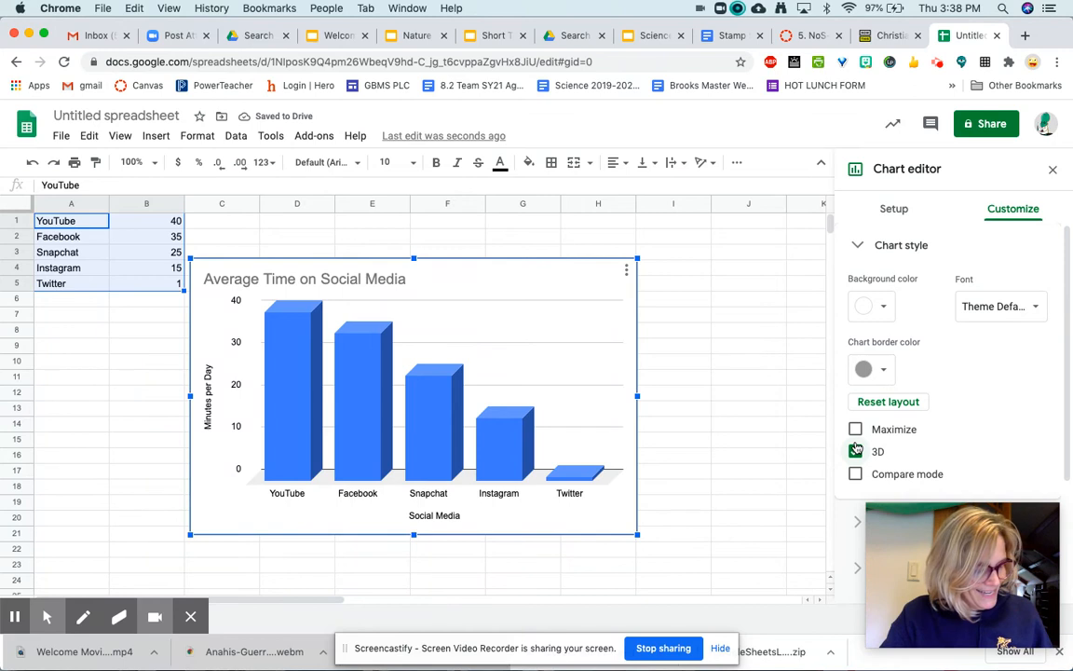
{"action": "left_click", "coordinate": [720, 455]}
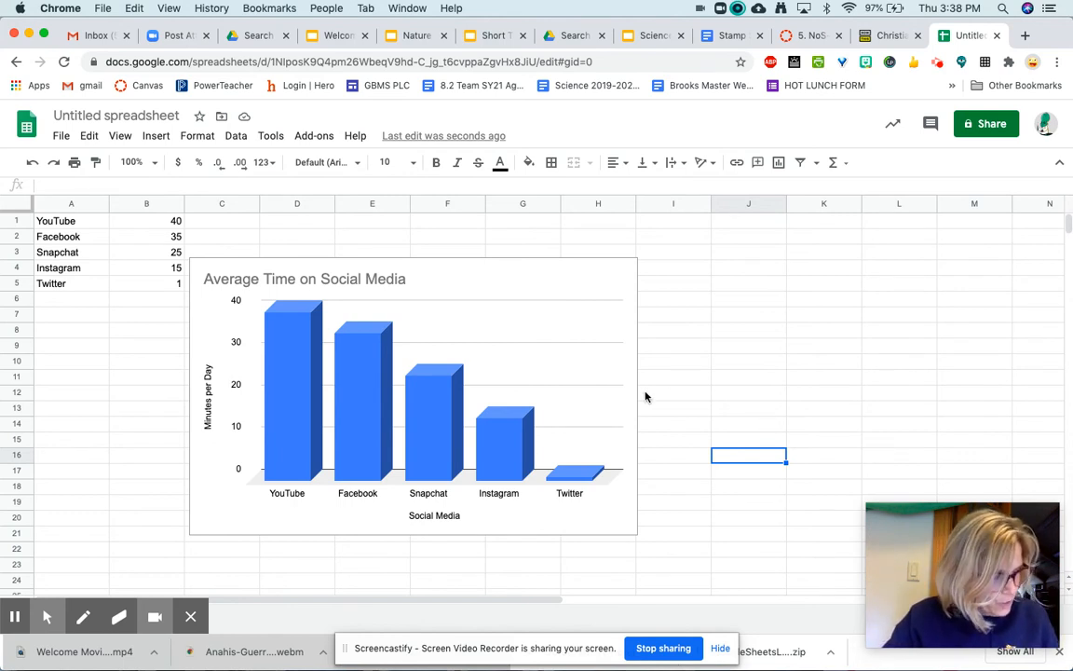
Reopen the chart for editing and show data labels on the Column 1 series.
{"action": "left_click", "coordinate": [530, 356]}
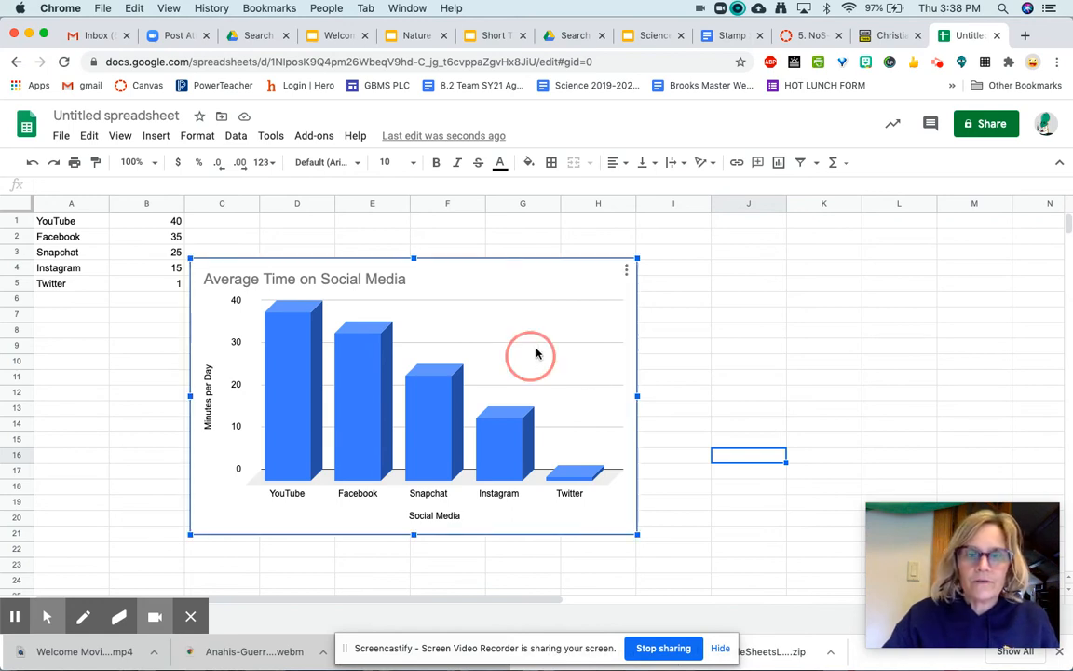
{"action": "left_click", "coordinate": [627, 272]}
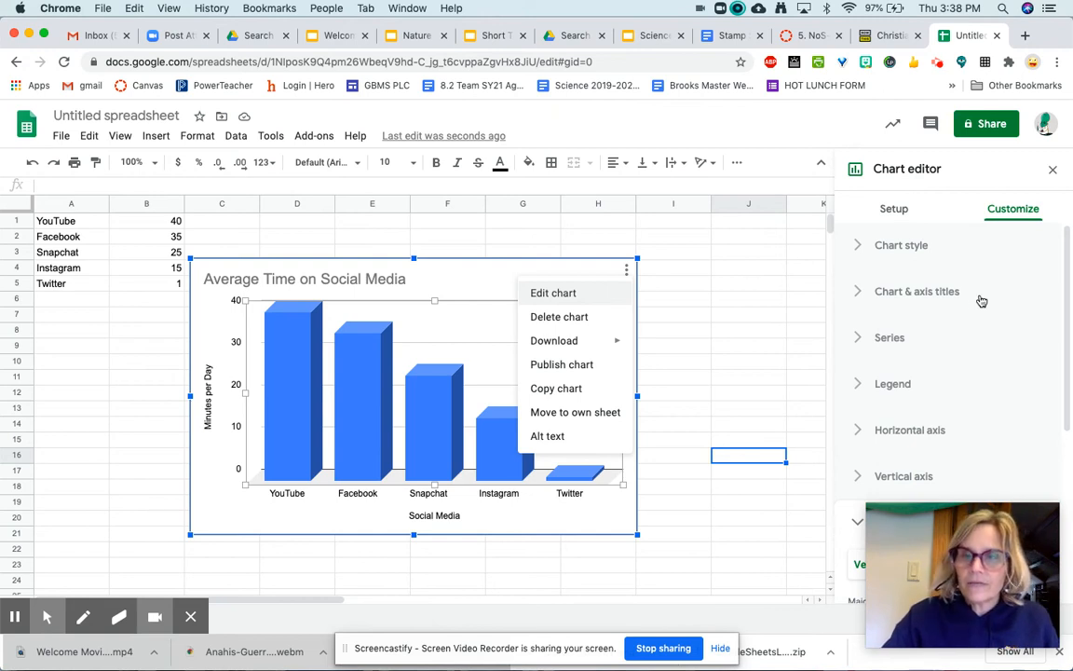
{"action": "left_click", "coordinate": [871, 337]}
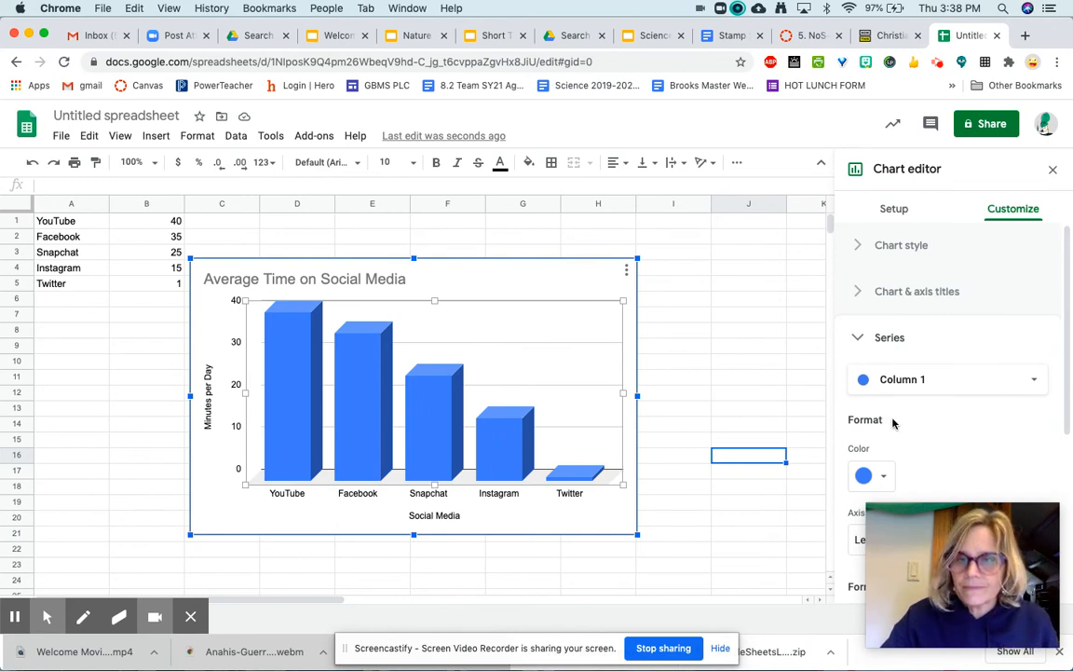
{"action": "scroll", "coordinate": [892, 424], "scroll_direction": "down", "scroll_amount": 2}
{"action": "scroll", "coordinate": [892, 424], "scroll_direction": "down", "scroll_amount": 3}
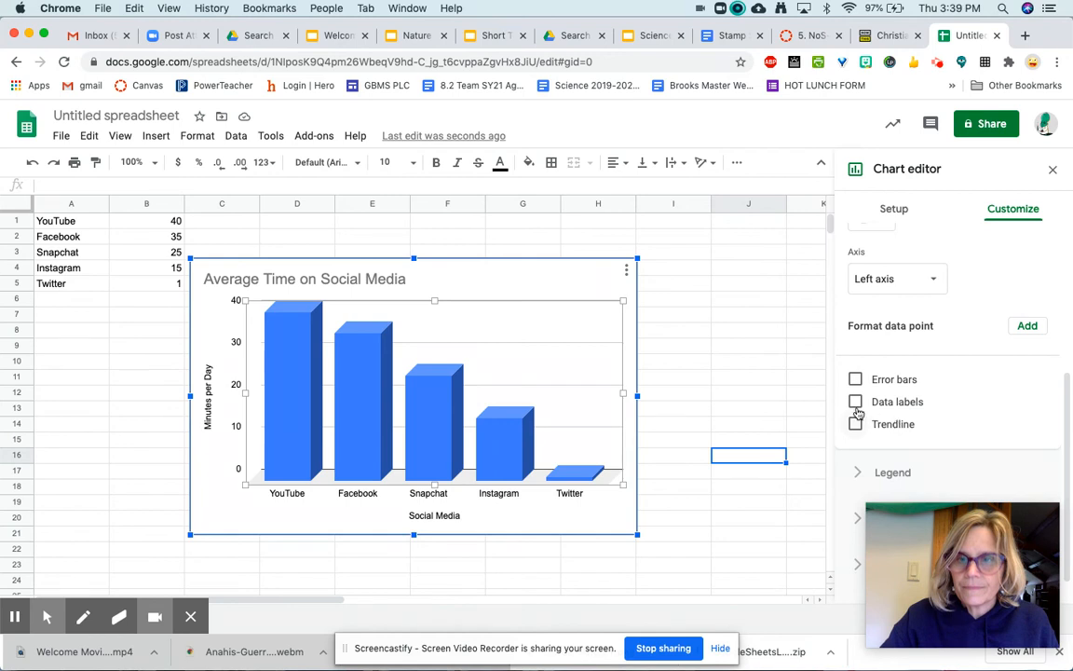
{"action": "left_click", "coordinate": [855, 402]}
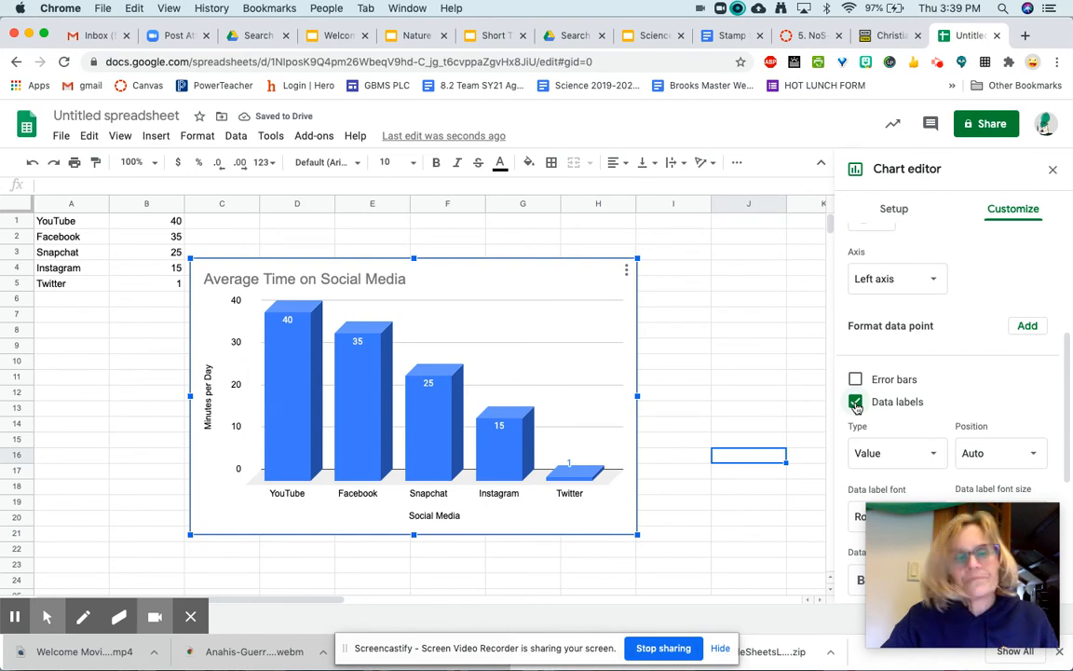
Try moving the chart to its own sheet, return to the data sheet and undo the move.
{"action": "left_click", "coordinate": [628, 271]}
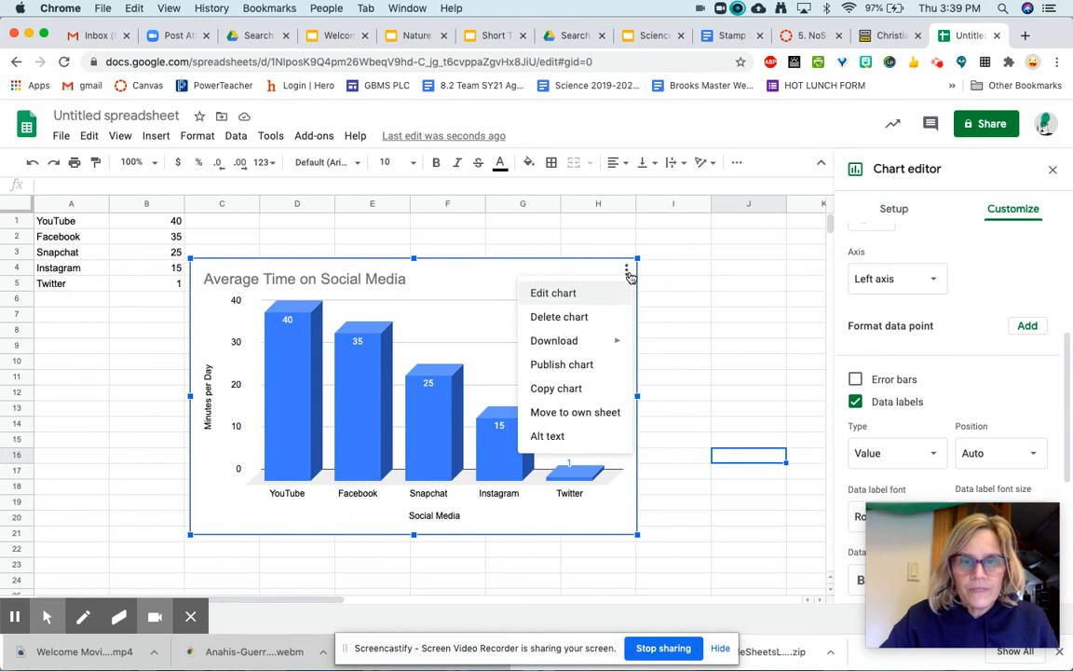
{"action": "left_click", "coordinate": [566, 415]}
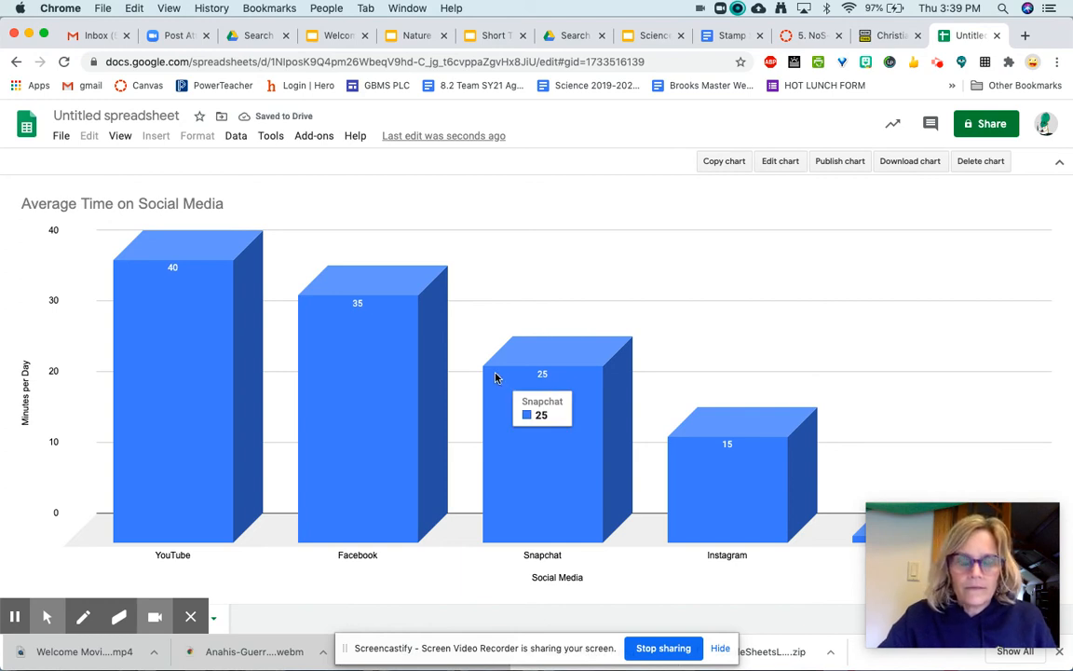
{"action": "left_click", "coordinate": [15, 65]}
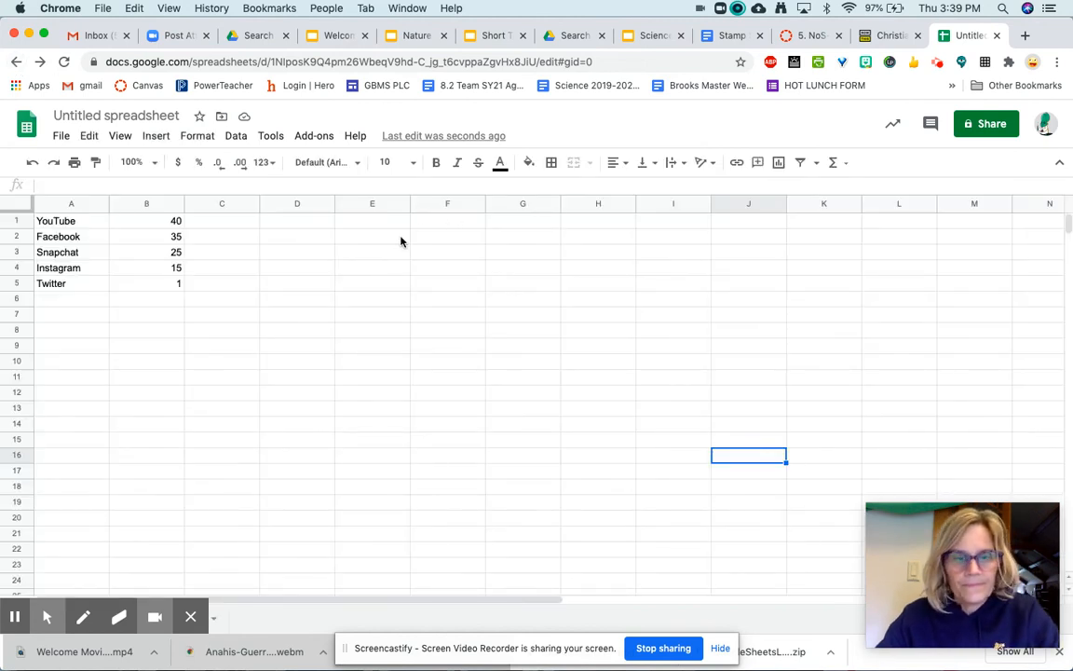
{"action": "key", "text": "super+z"}
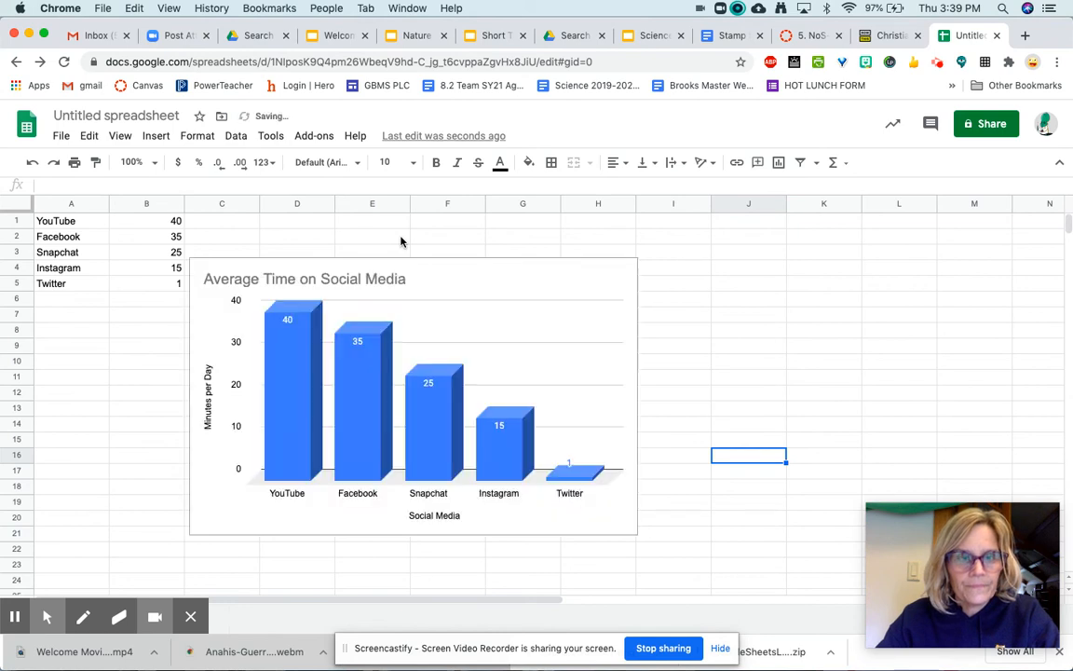
Move the Average Time on Social Media chart from the data sheet to its own sheet.
{"action": "left_click", "coordinate": [601, 285]}
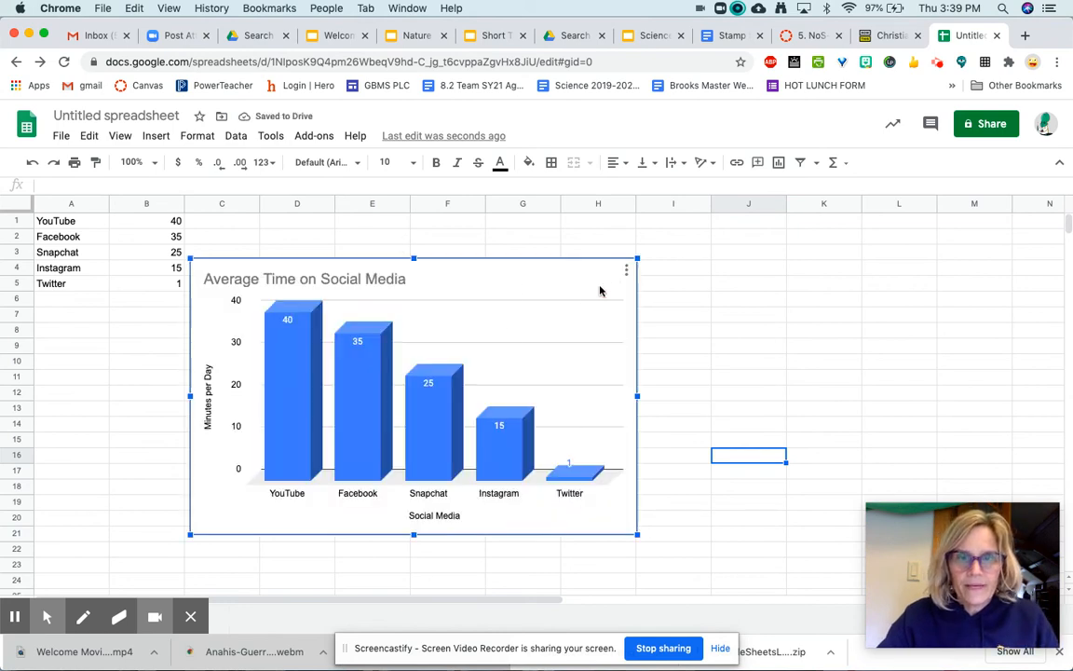
{"action": "left_click", "coordinate": [627, 271]}
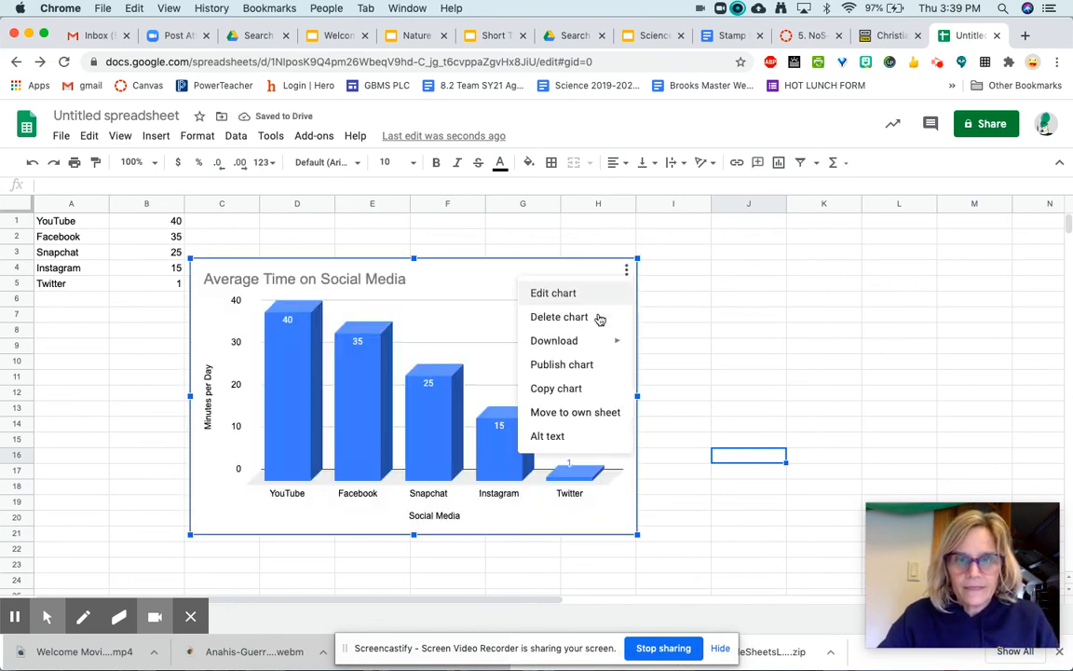
{"action": "left_click", "coordinate": [575, 420]}
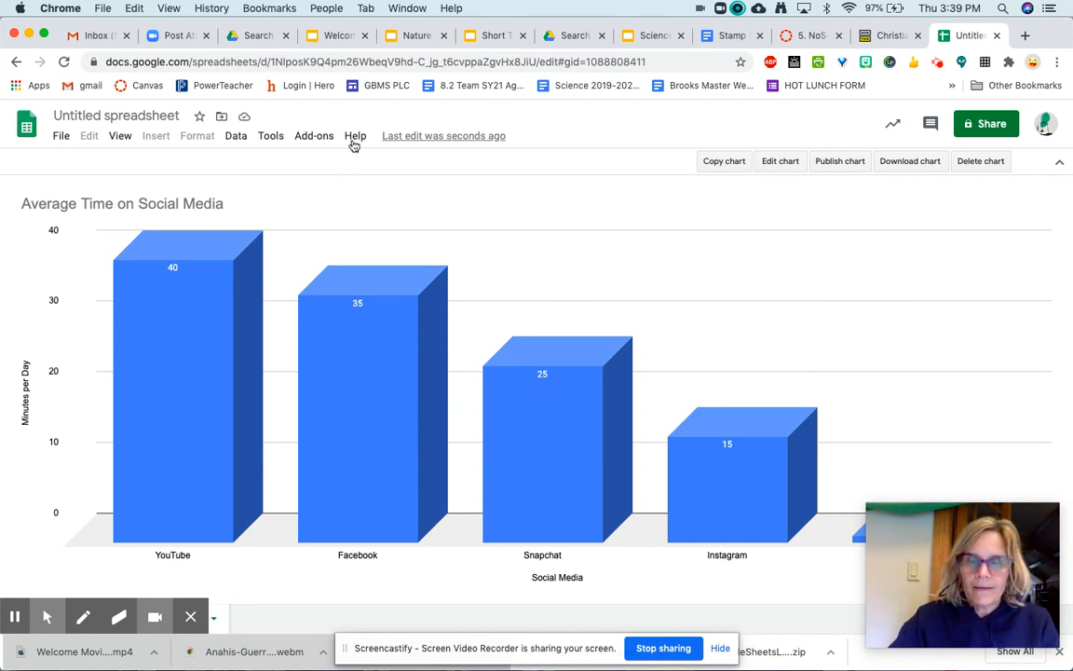
Rename the spreadsheet as "Column Chart--Minutes Per Day".
{"action": "left_click", "coordinate": [144, 116]}
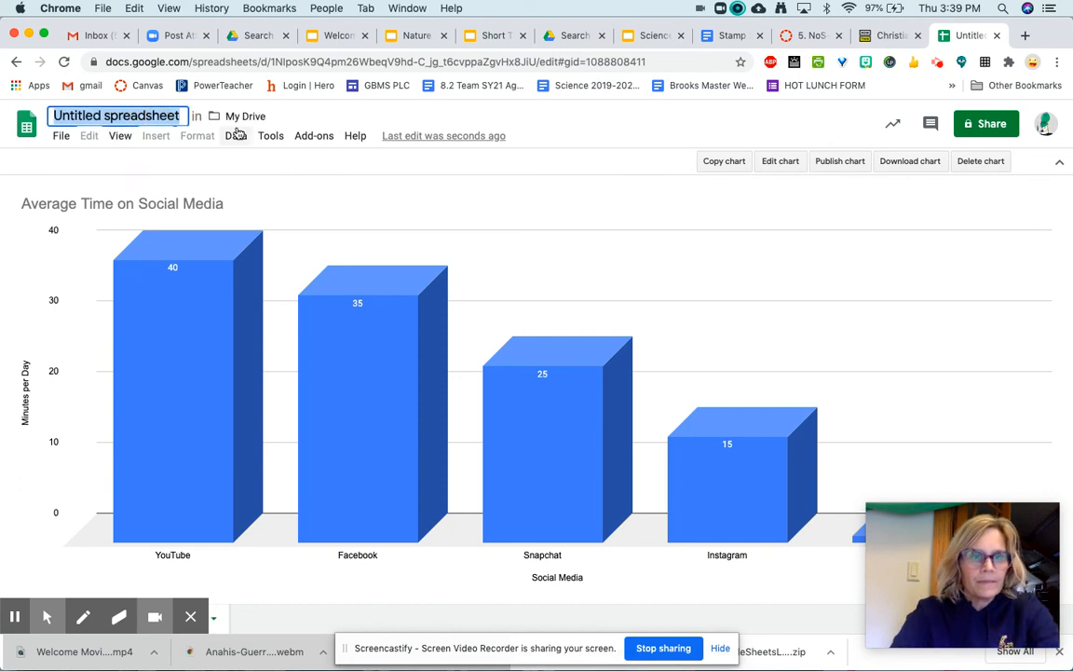
{"action": "type", "text": "Colu"}
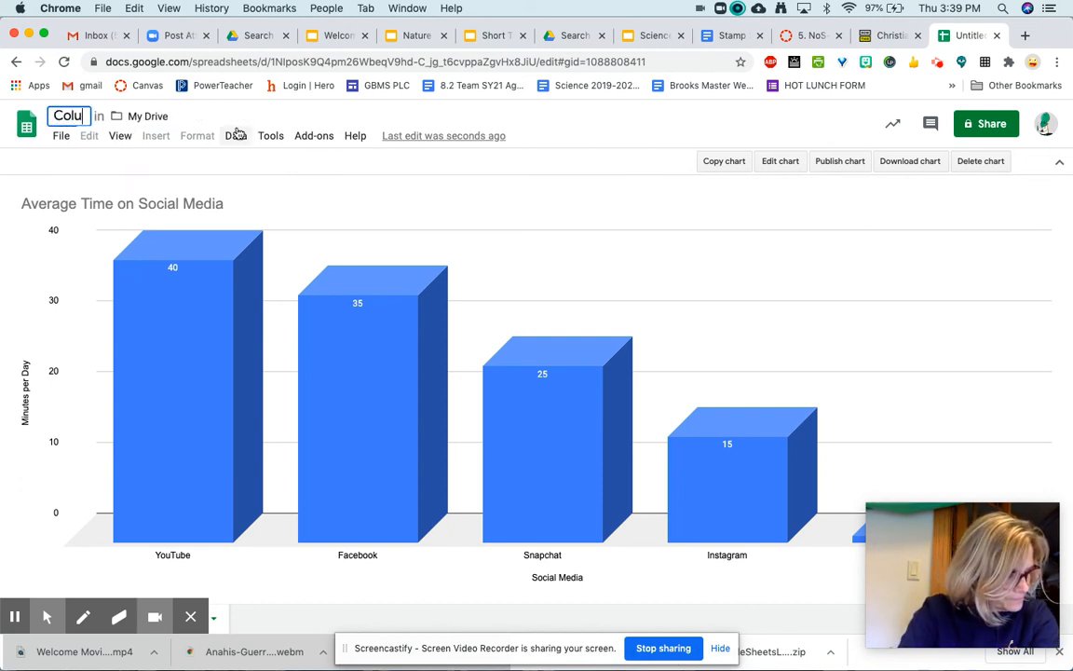
{"action": "type", "text": "mn Cha"}
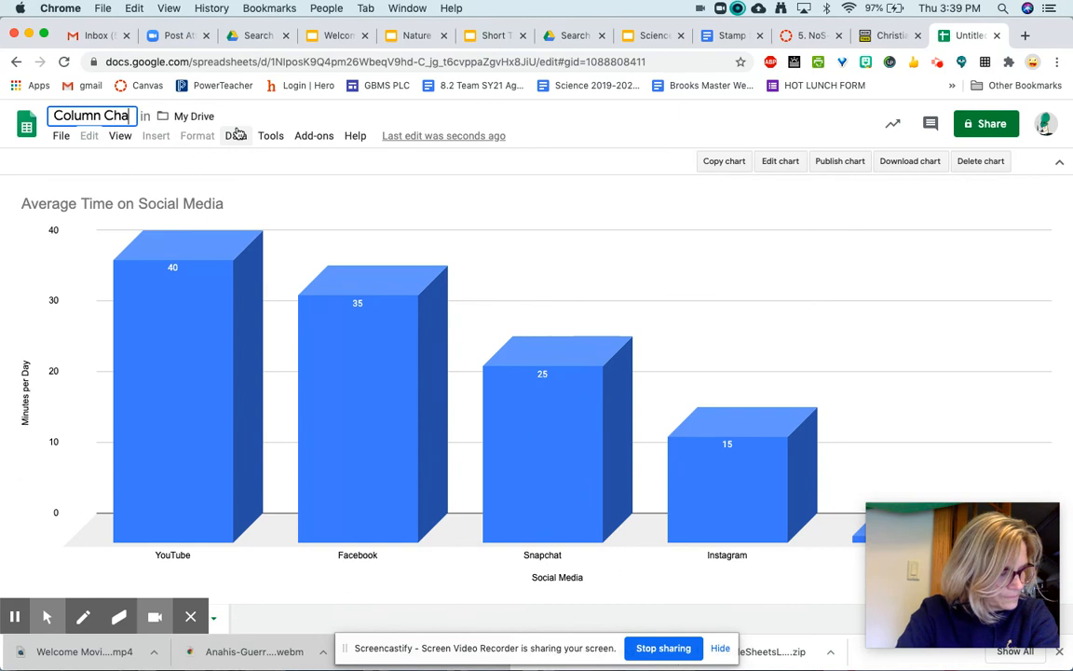
{"action": "type", "text": "rt--M"}
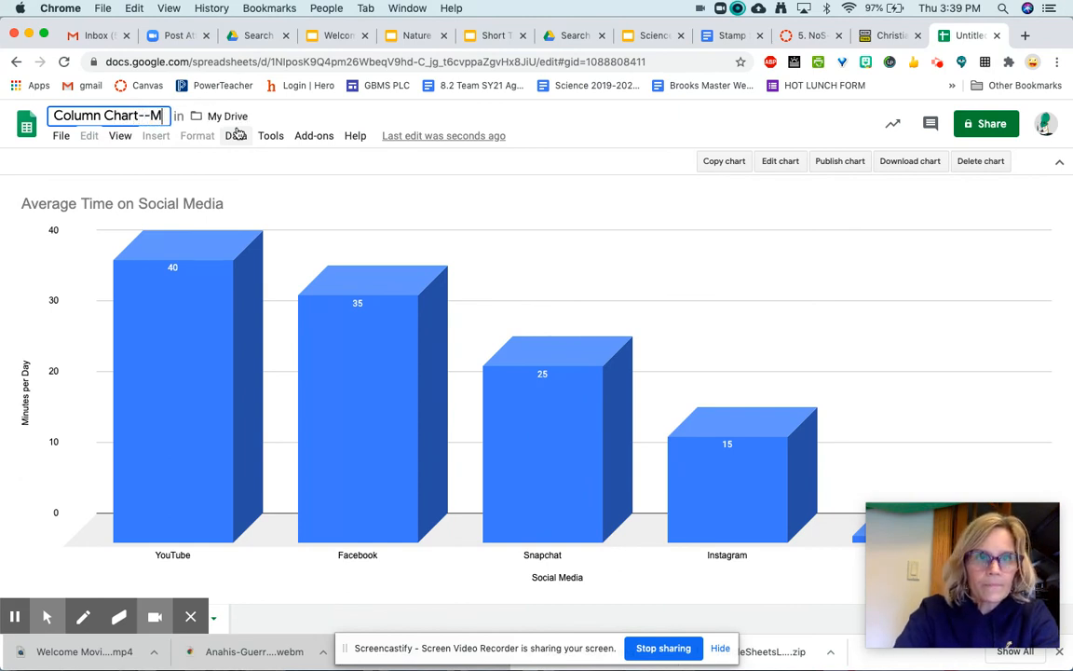
{"action": "type", "text": "inutes Per Day"}
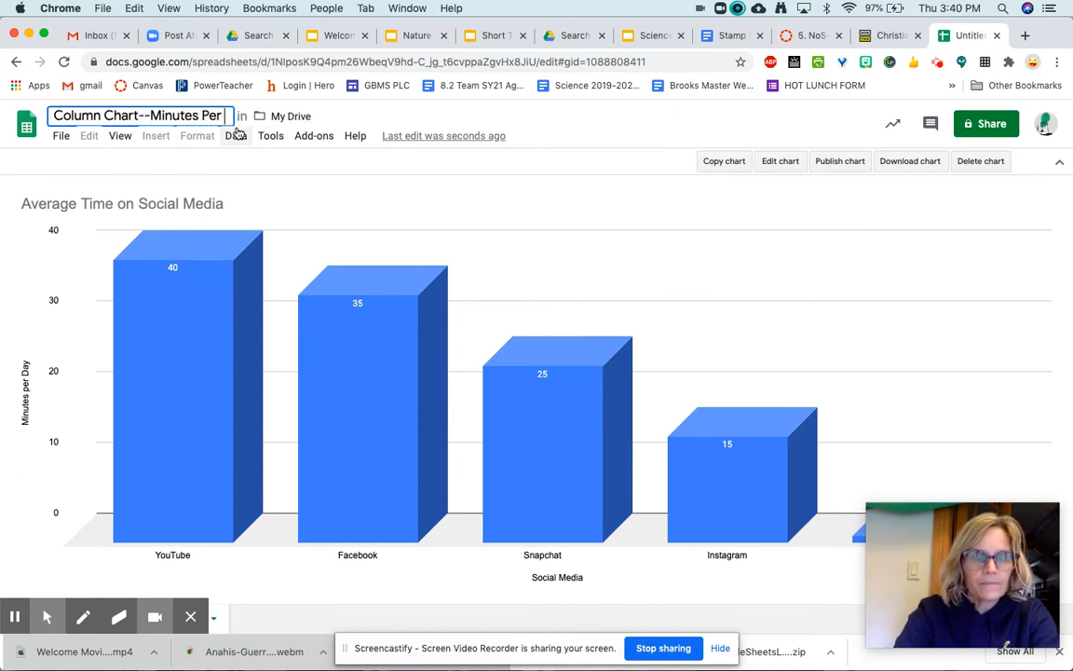